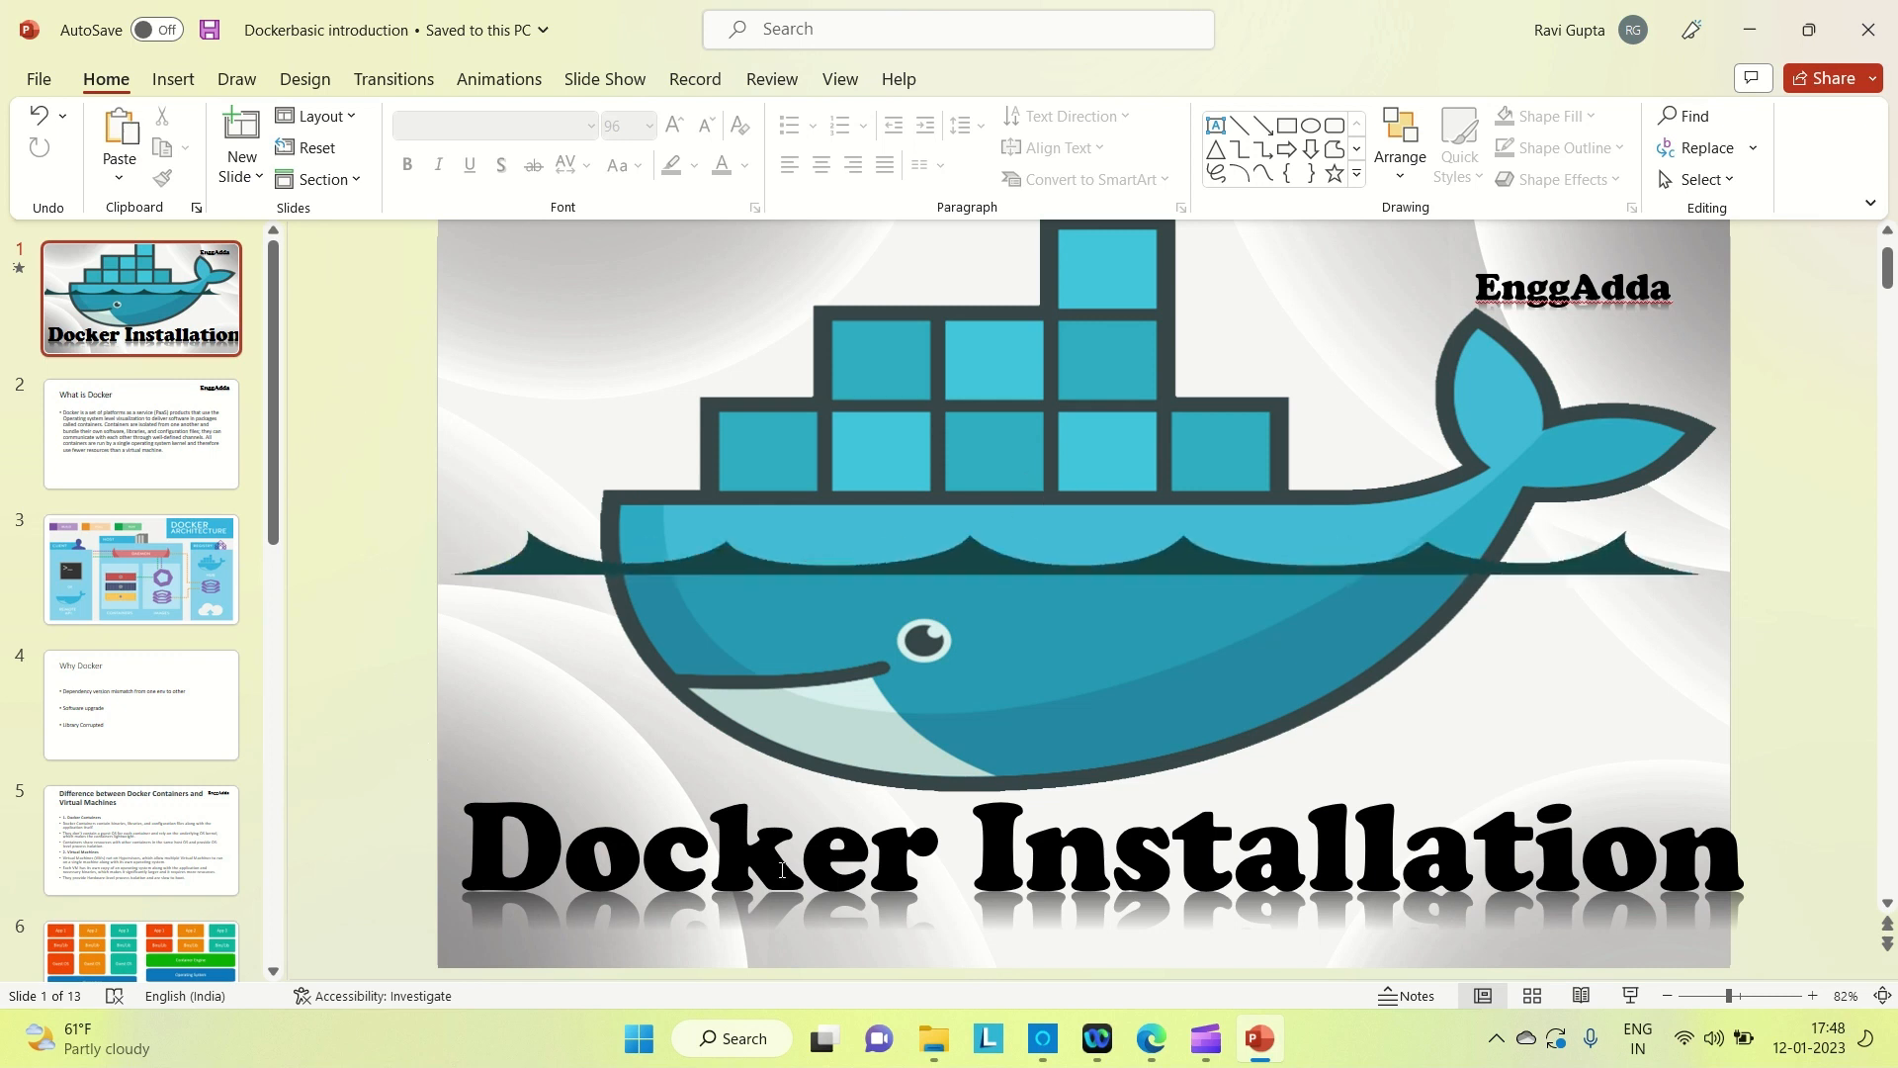
- Switch from PowerPoint to the browser showing the Docker Toolbox on Windows docs
left_click(1152, 1043)
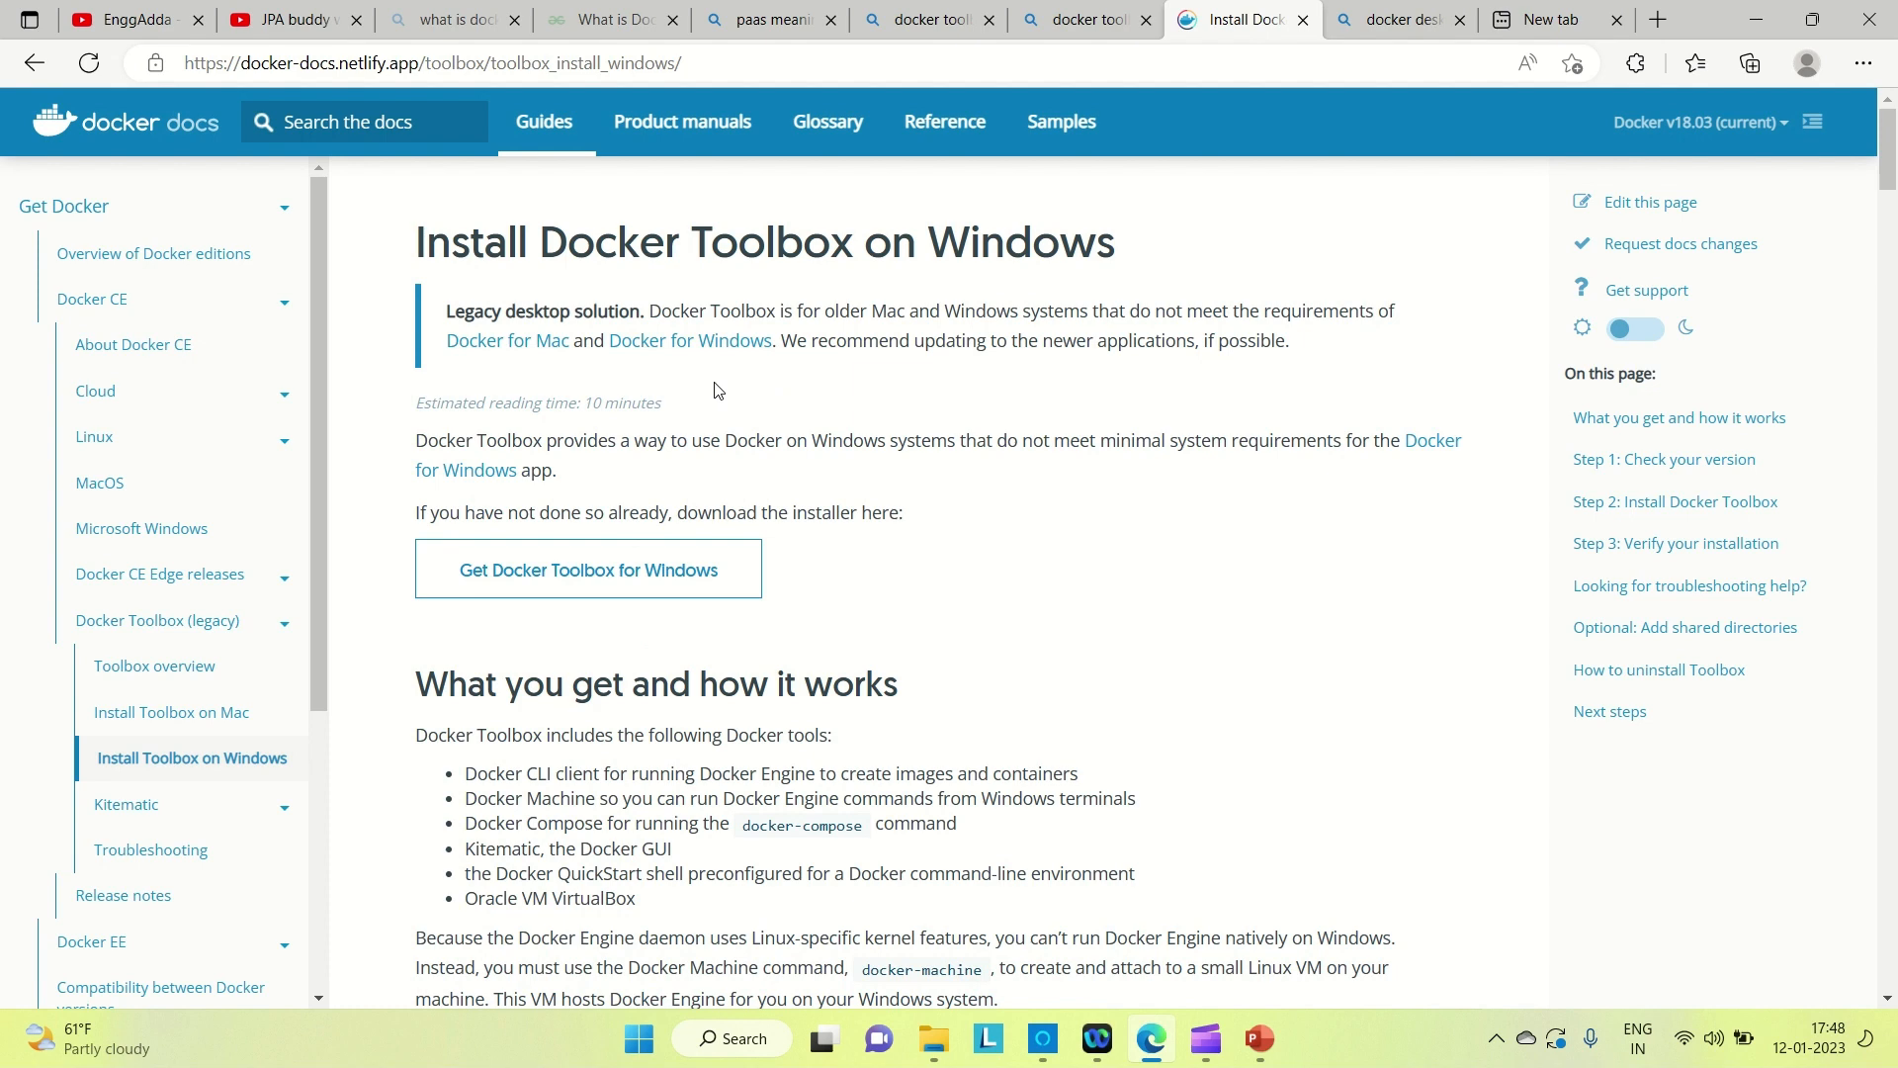
left_click(720, 62)
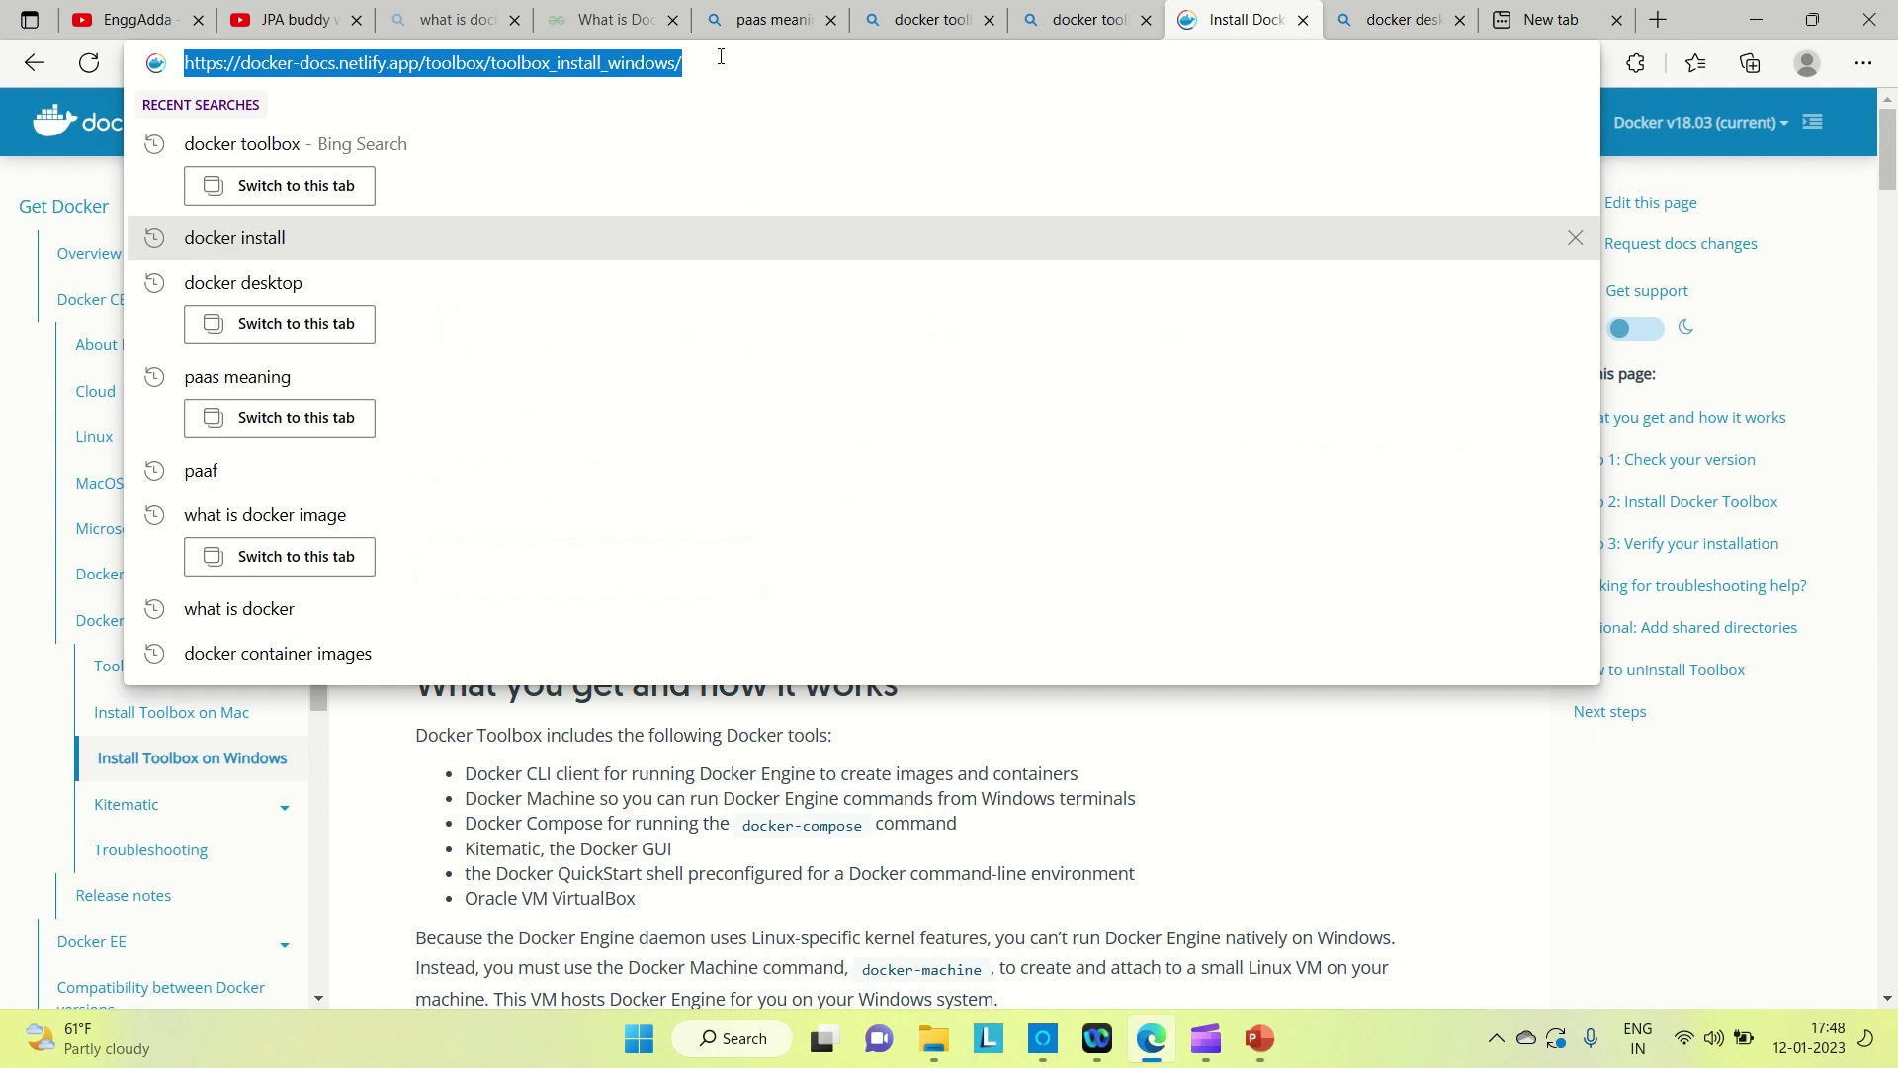
type("docker ")
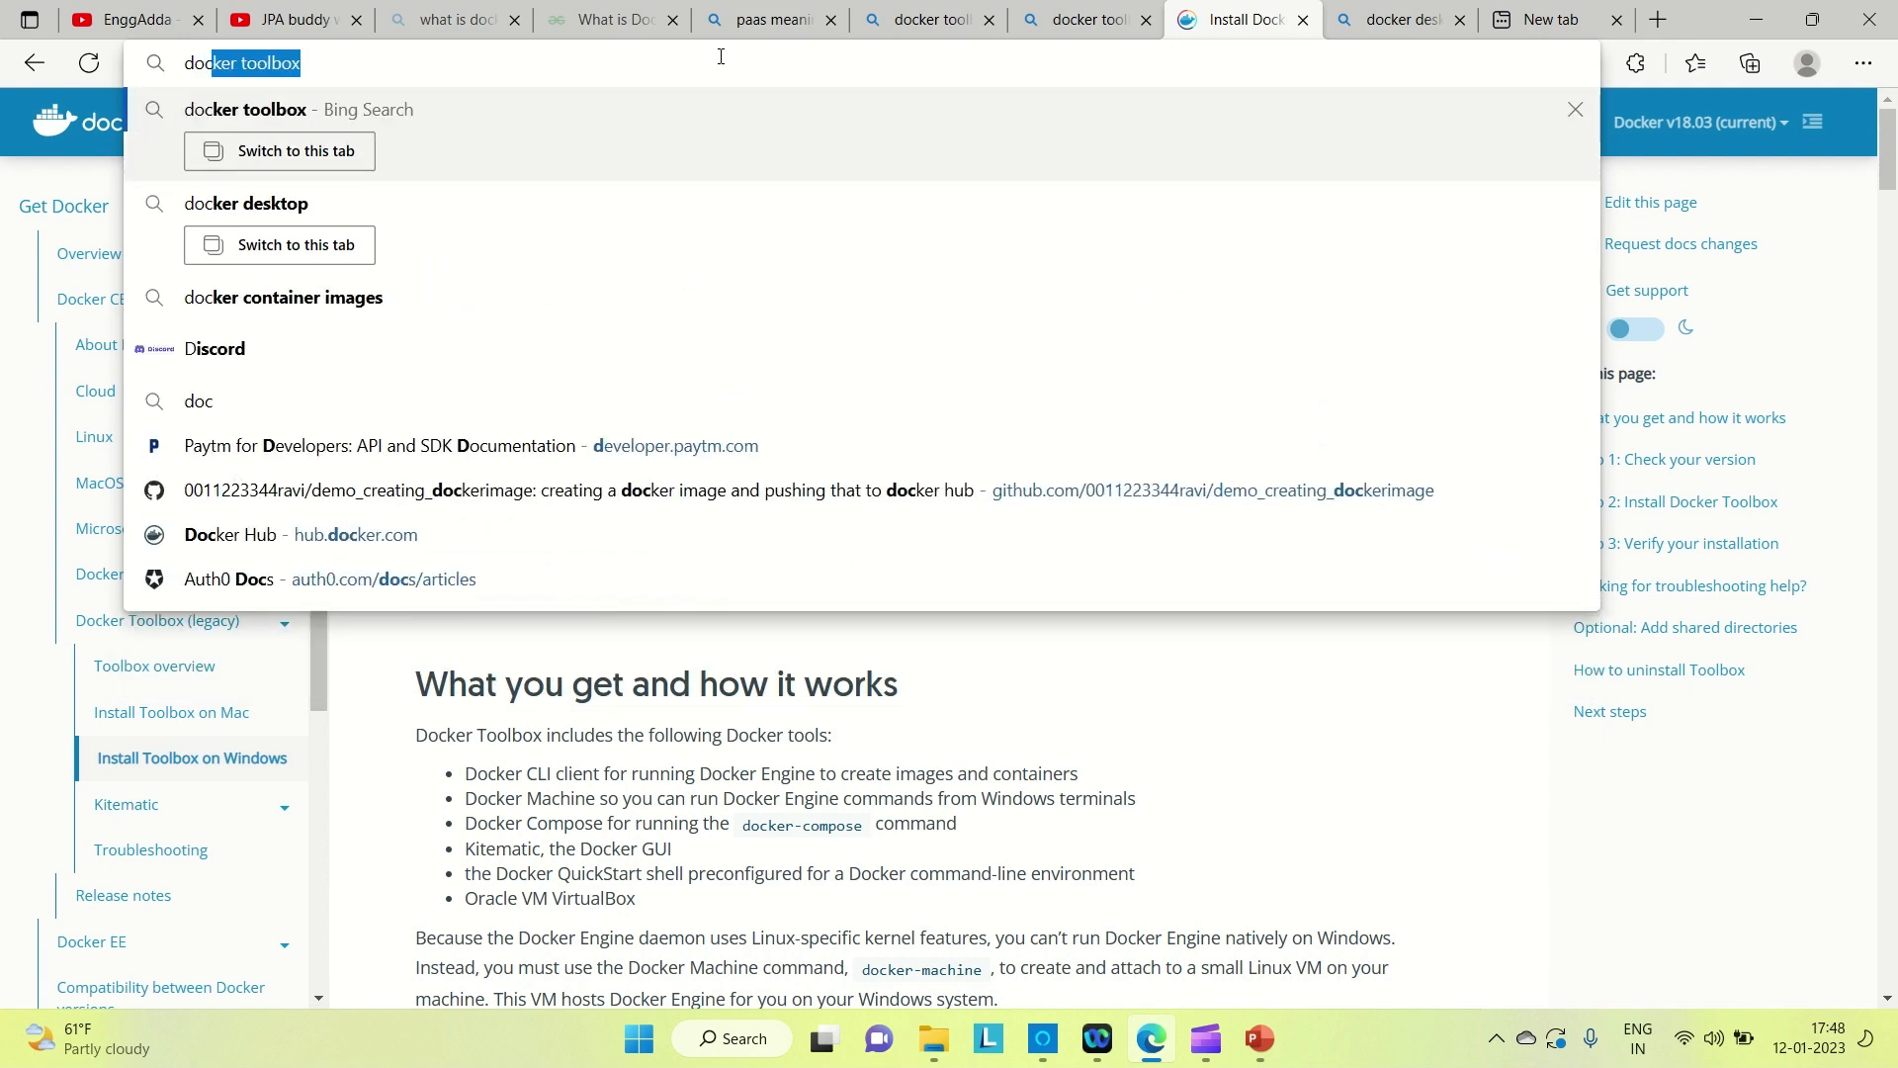
type("toolbox")
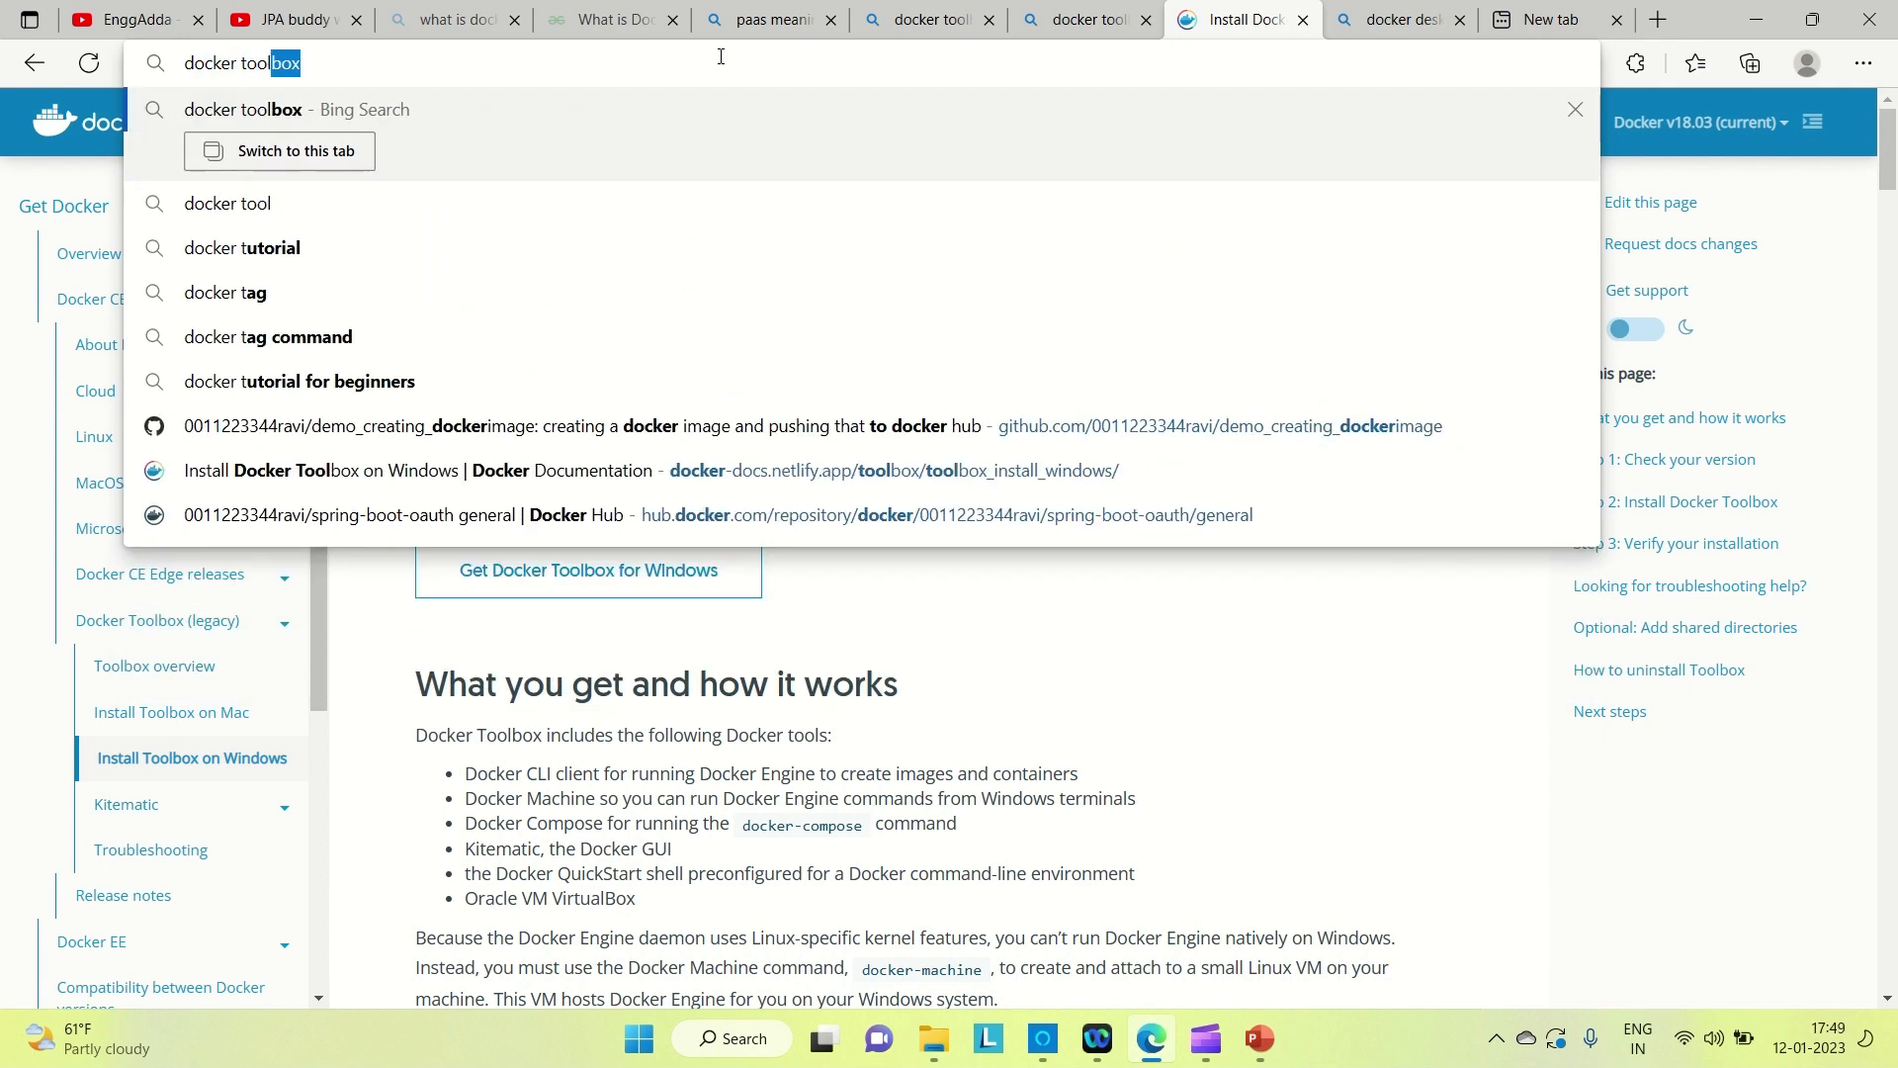
key("Return")
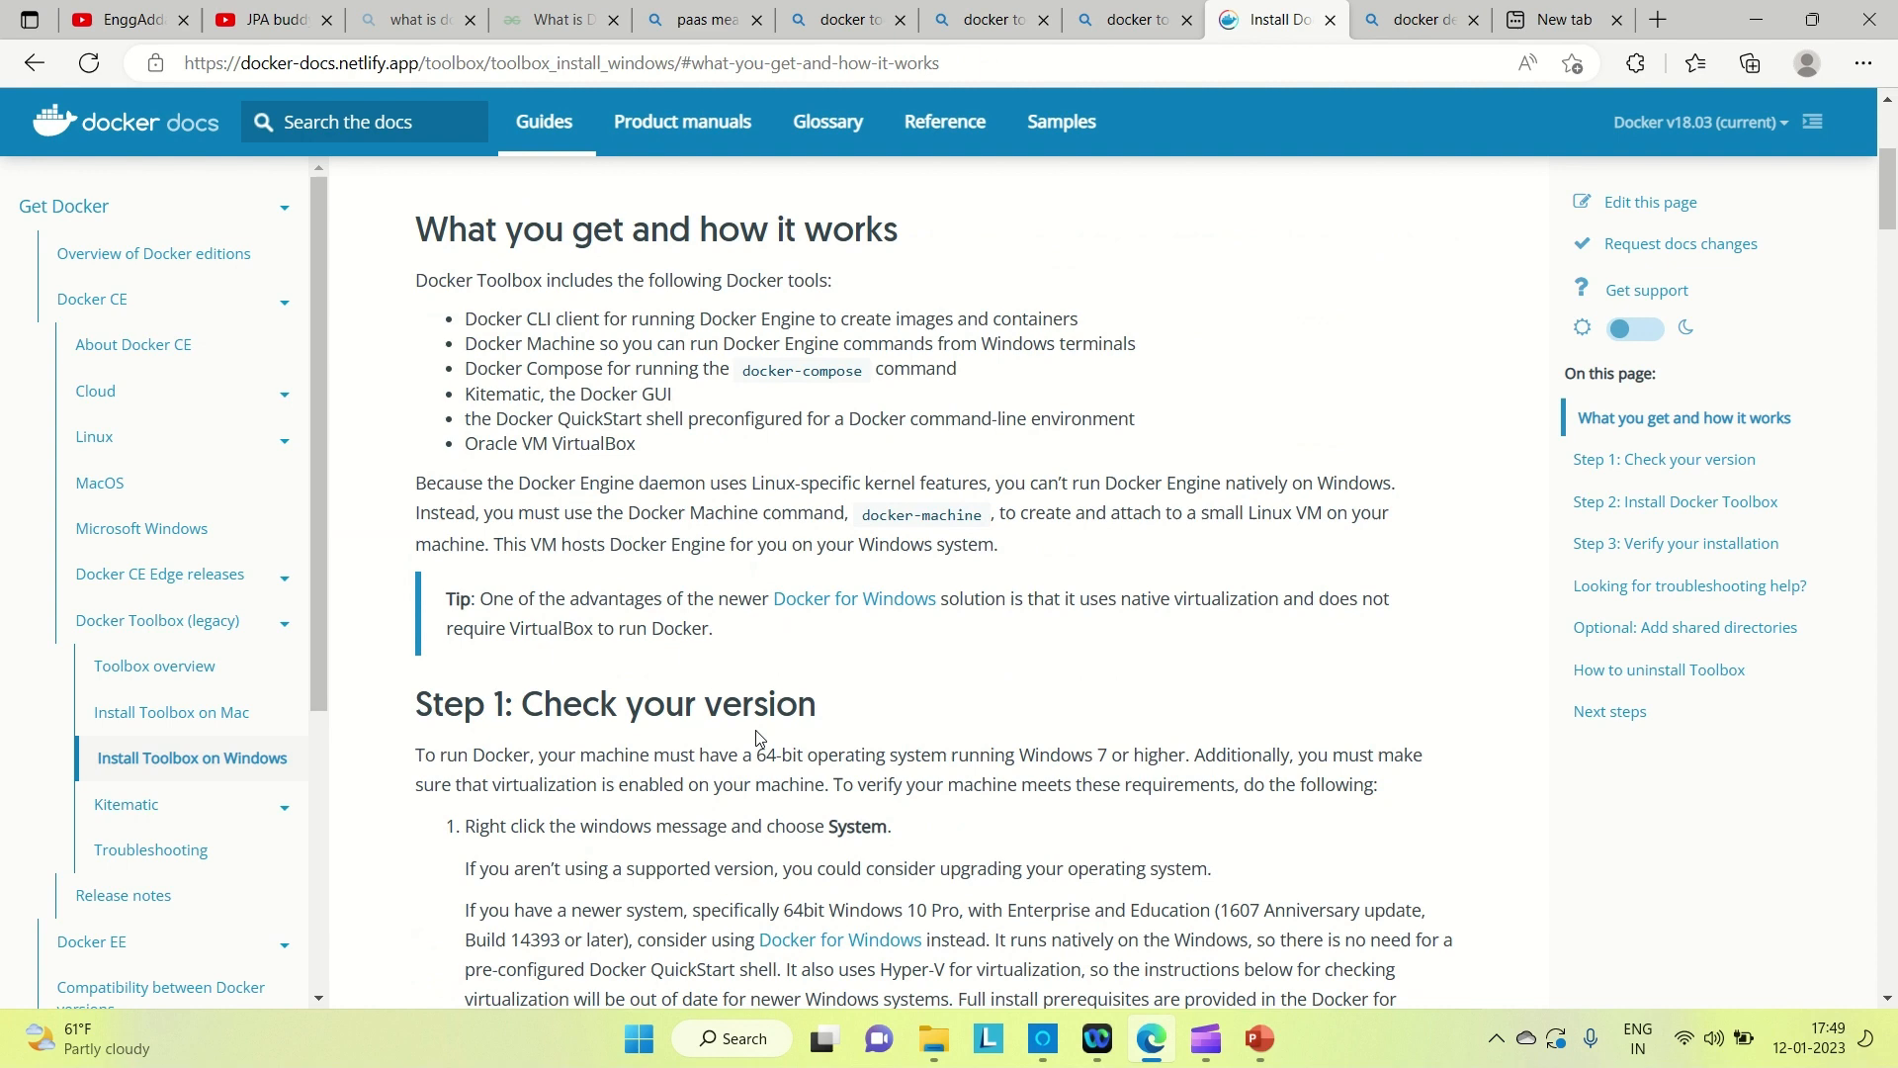
scroll(755, 730, "down", 5)
scroll(755, 730, "down", 3)
scroll(755, 737, "down", 3)
scroll(755, 738, "down", 3)
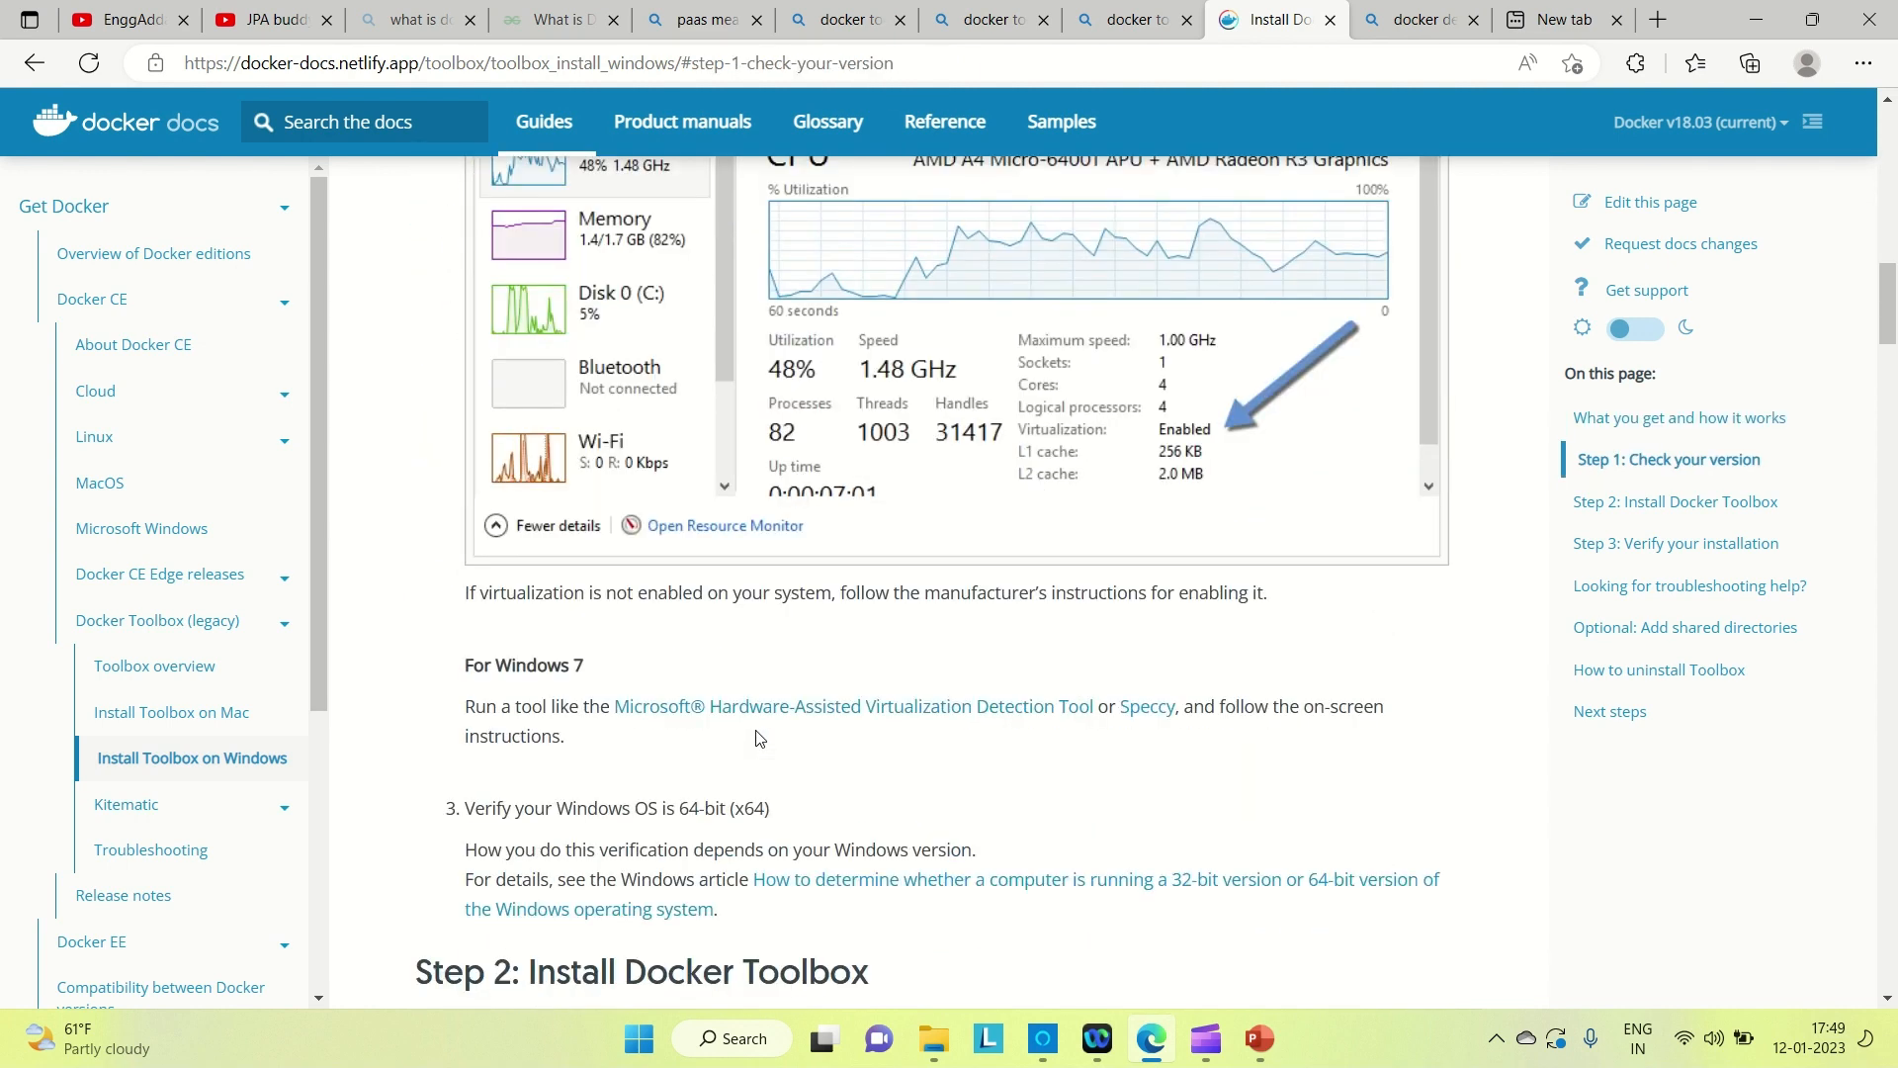
scroll(756, 738, "down", 2)
scroll(755, 729, "down", 2)
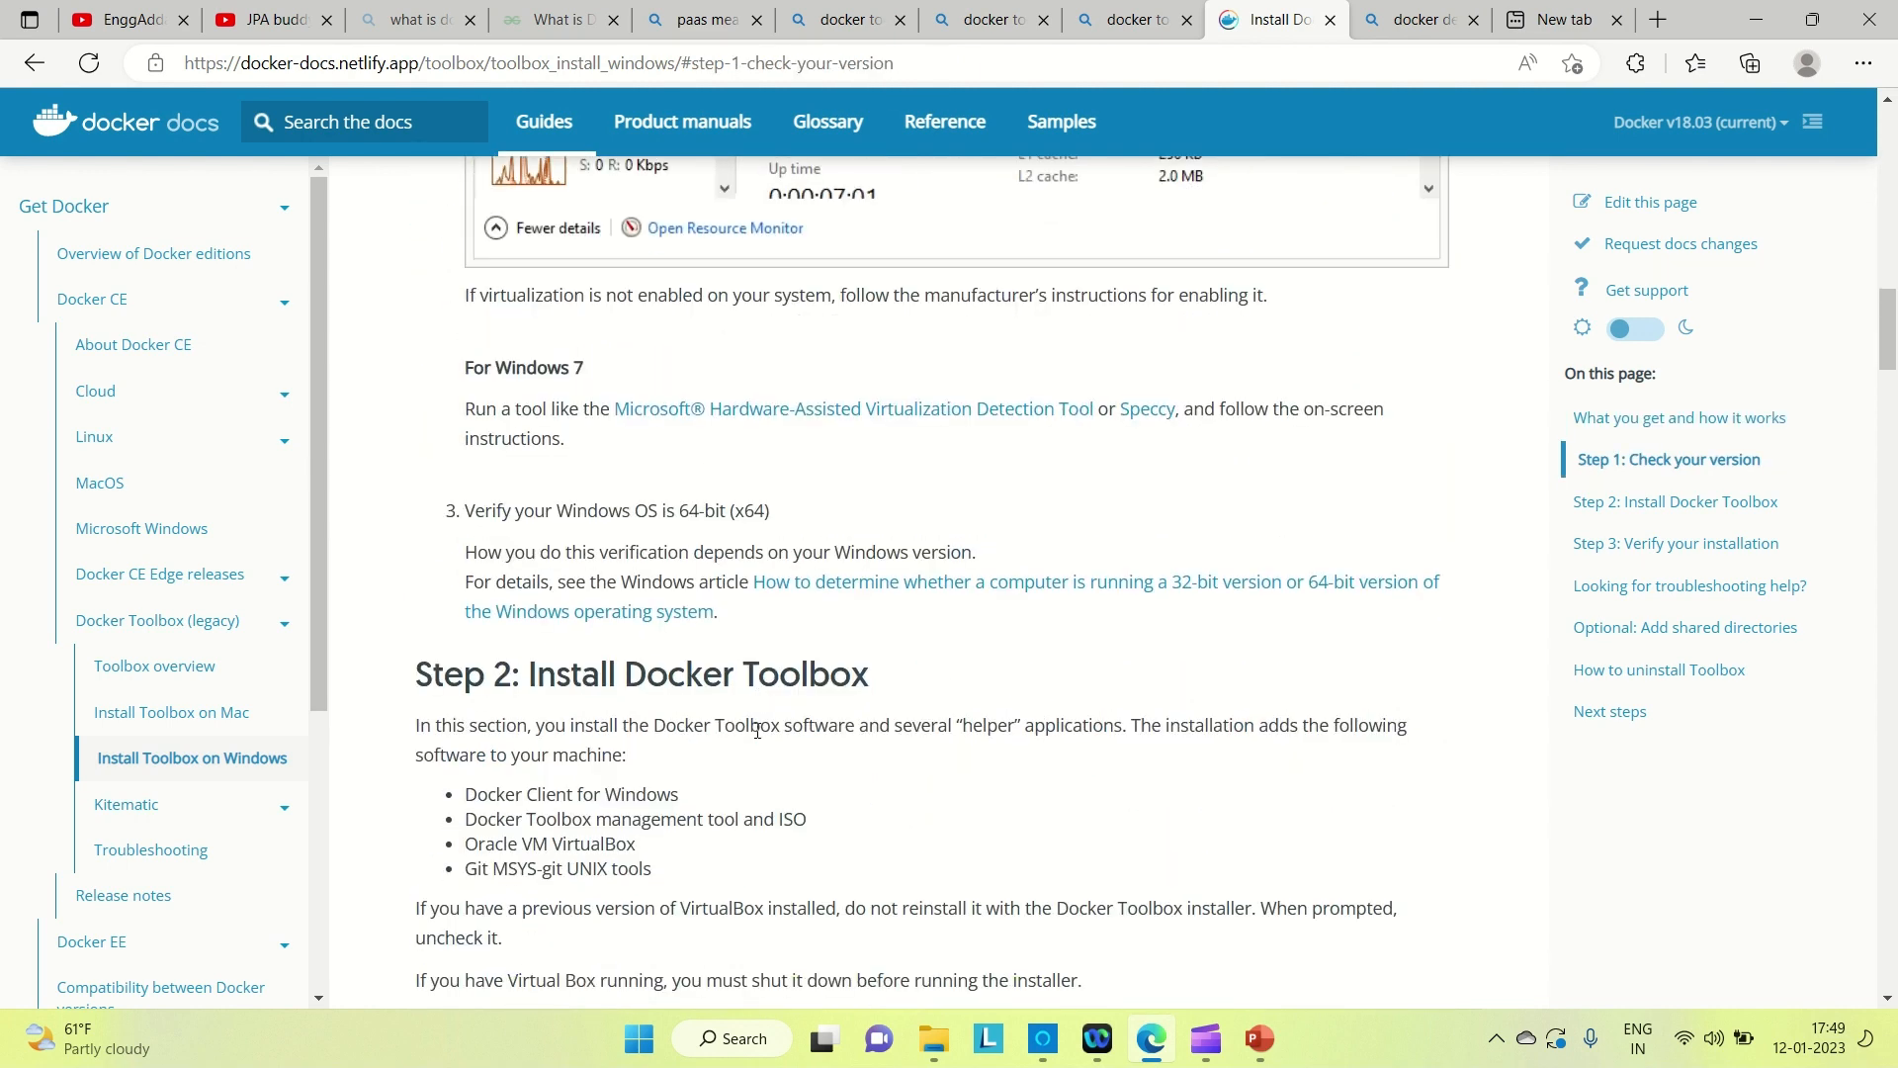
scroll(754, 730, "down", 2)
scroll(754, 738, "down", 2)
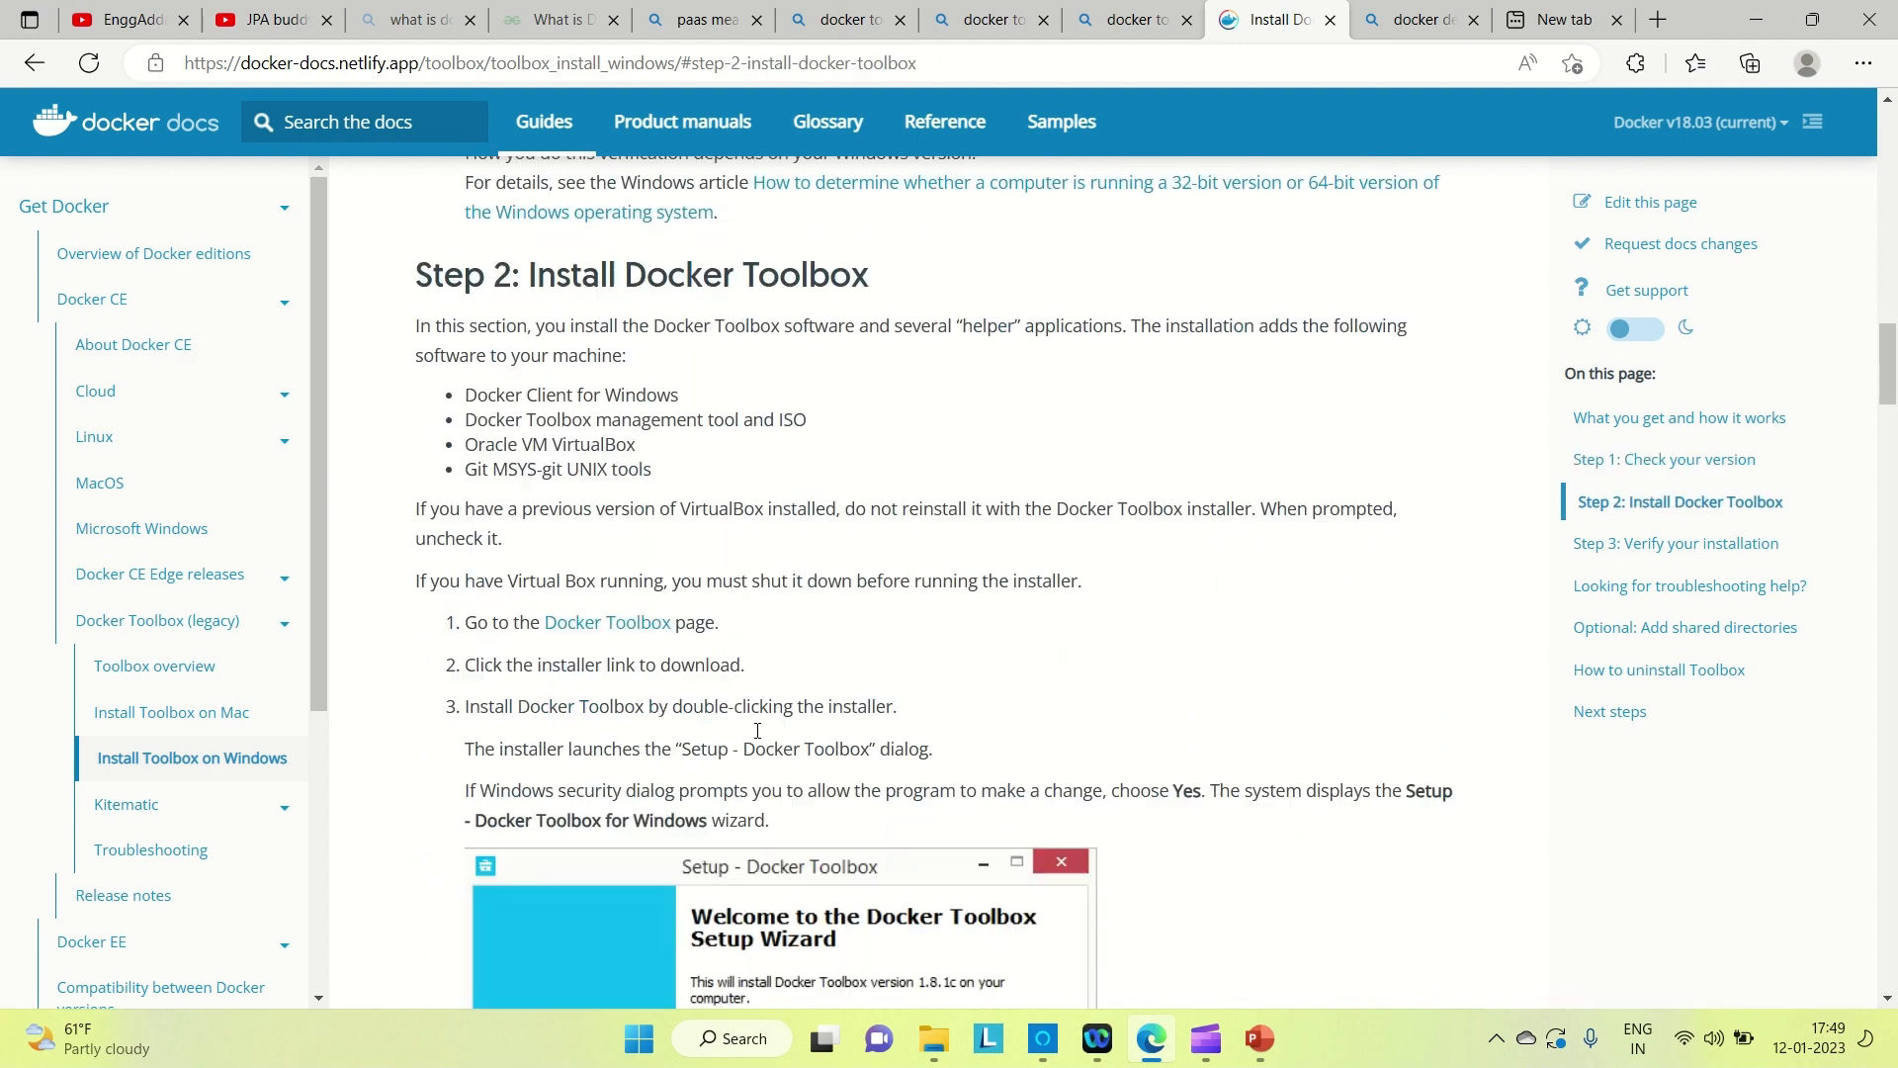
scroll(755, 737, "down", 2)
scroll(755, 737, "up", 6)
scroll(754, 737, "up", 5)
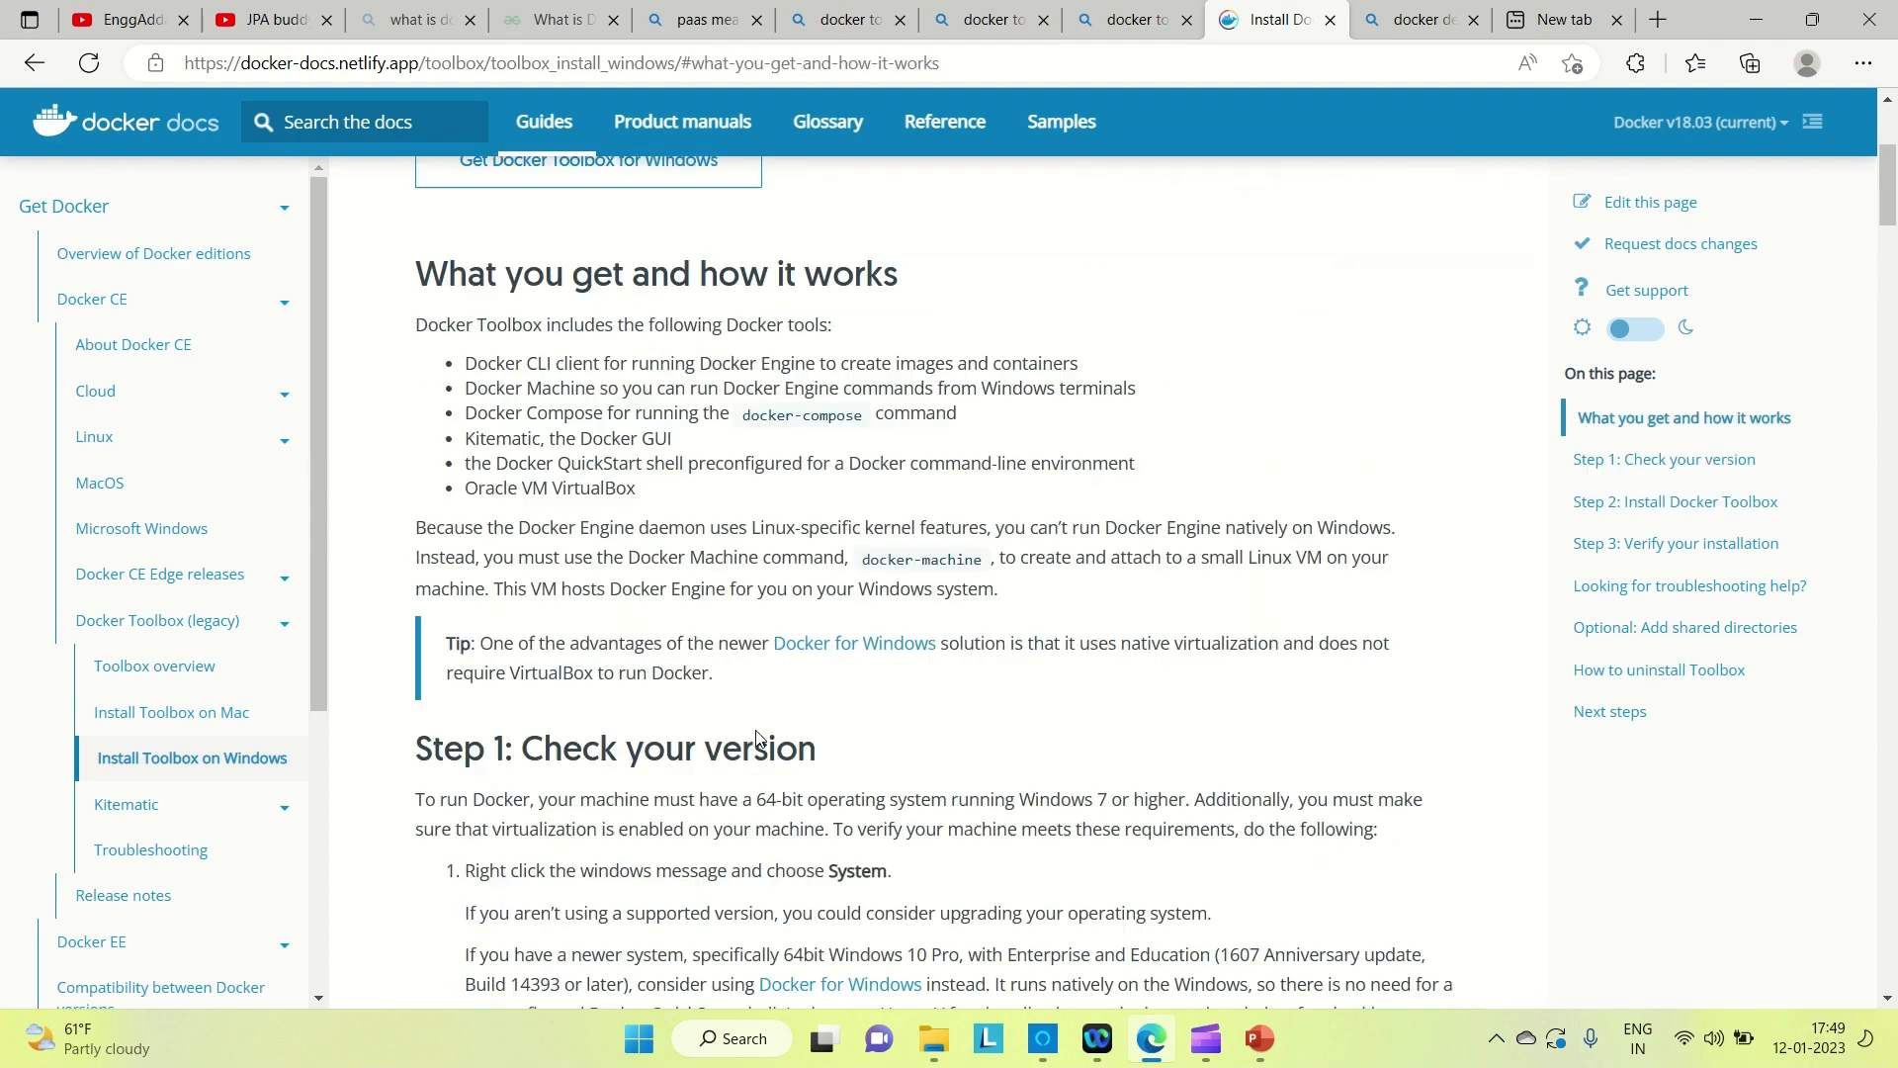
scroll(755, 737, "up", 4)
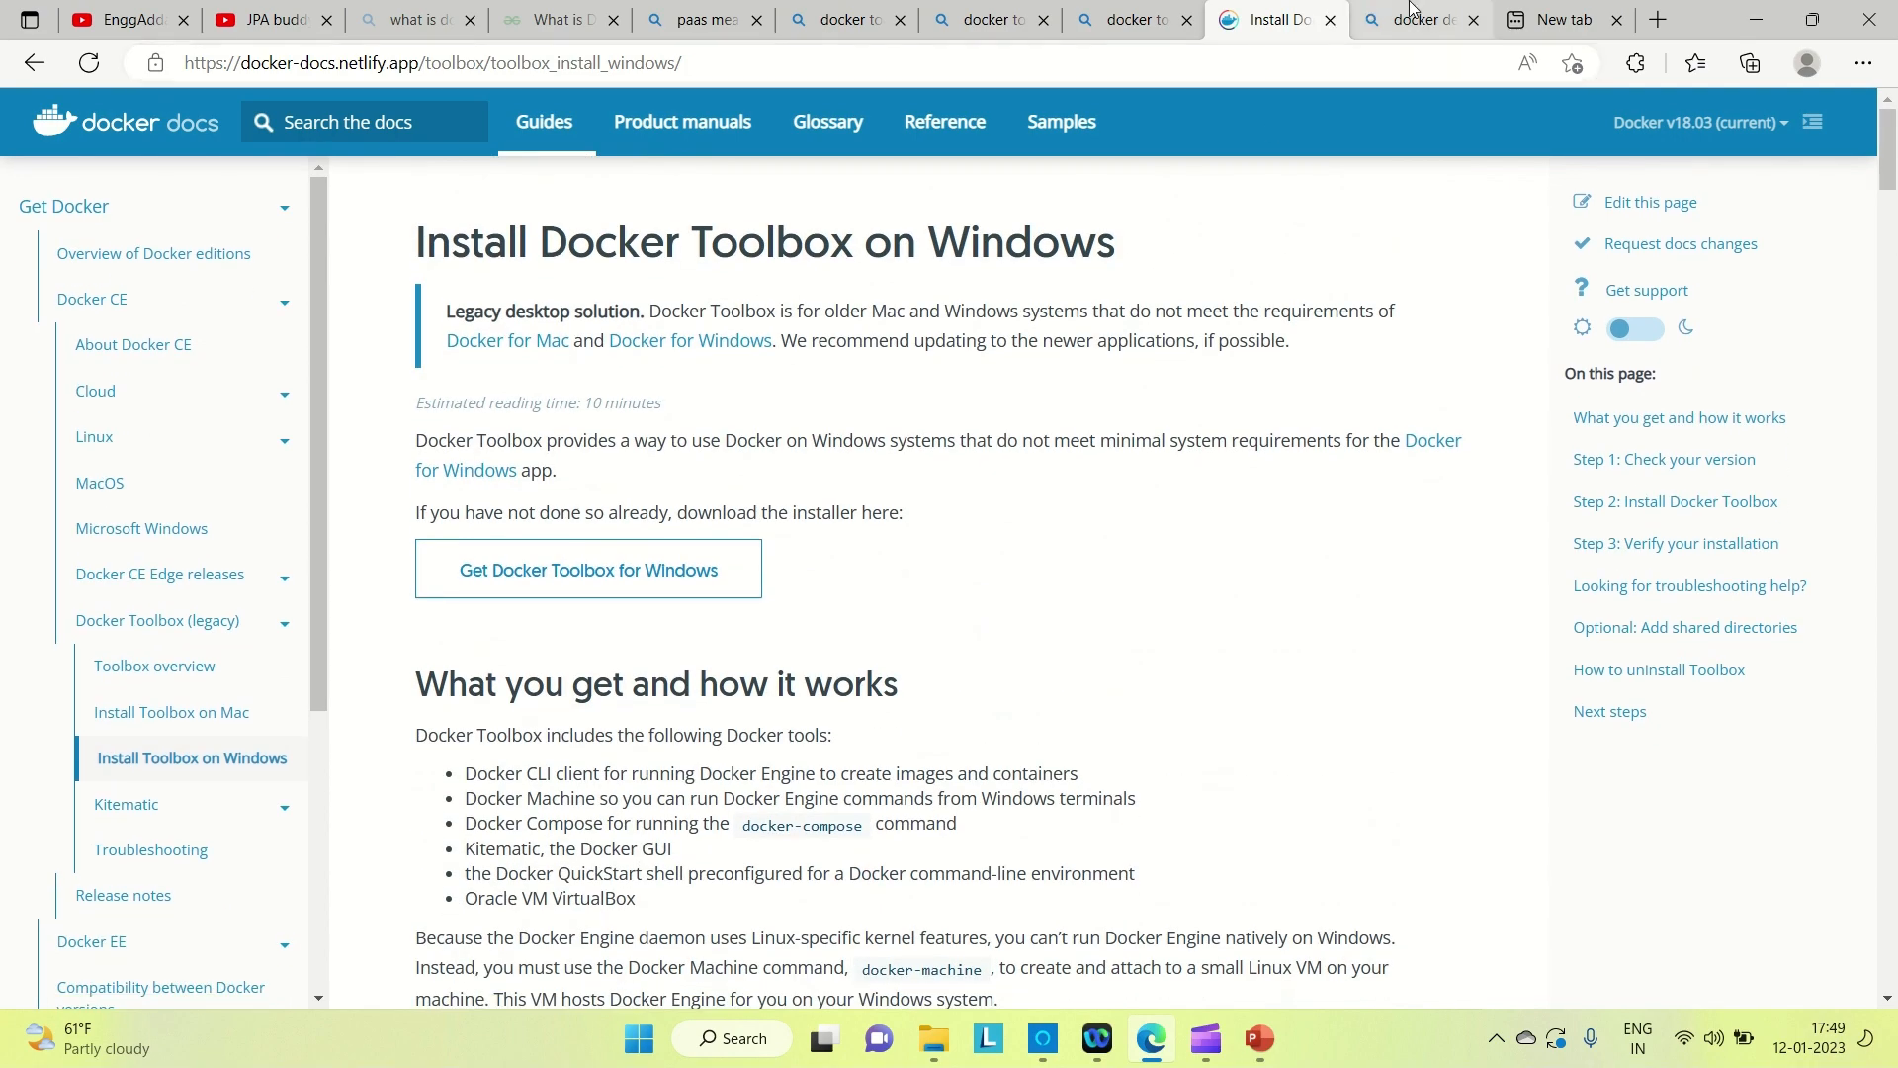
- From the 'docker desktop' search results, reach the Download Docker Desktop page and start the Windows installer download
left_click(1416, 20)
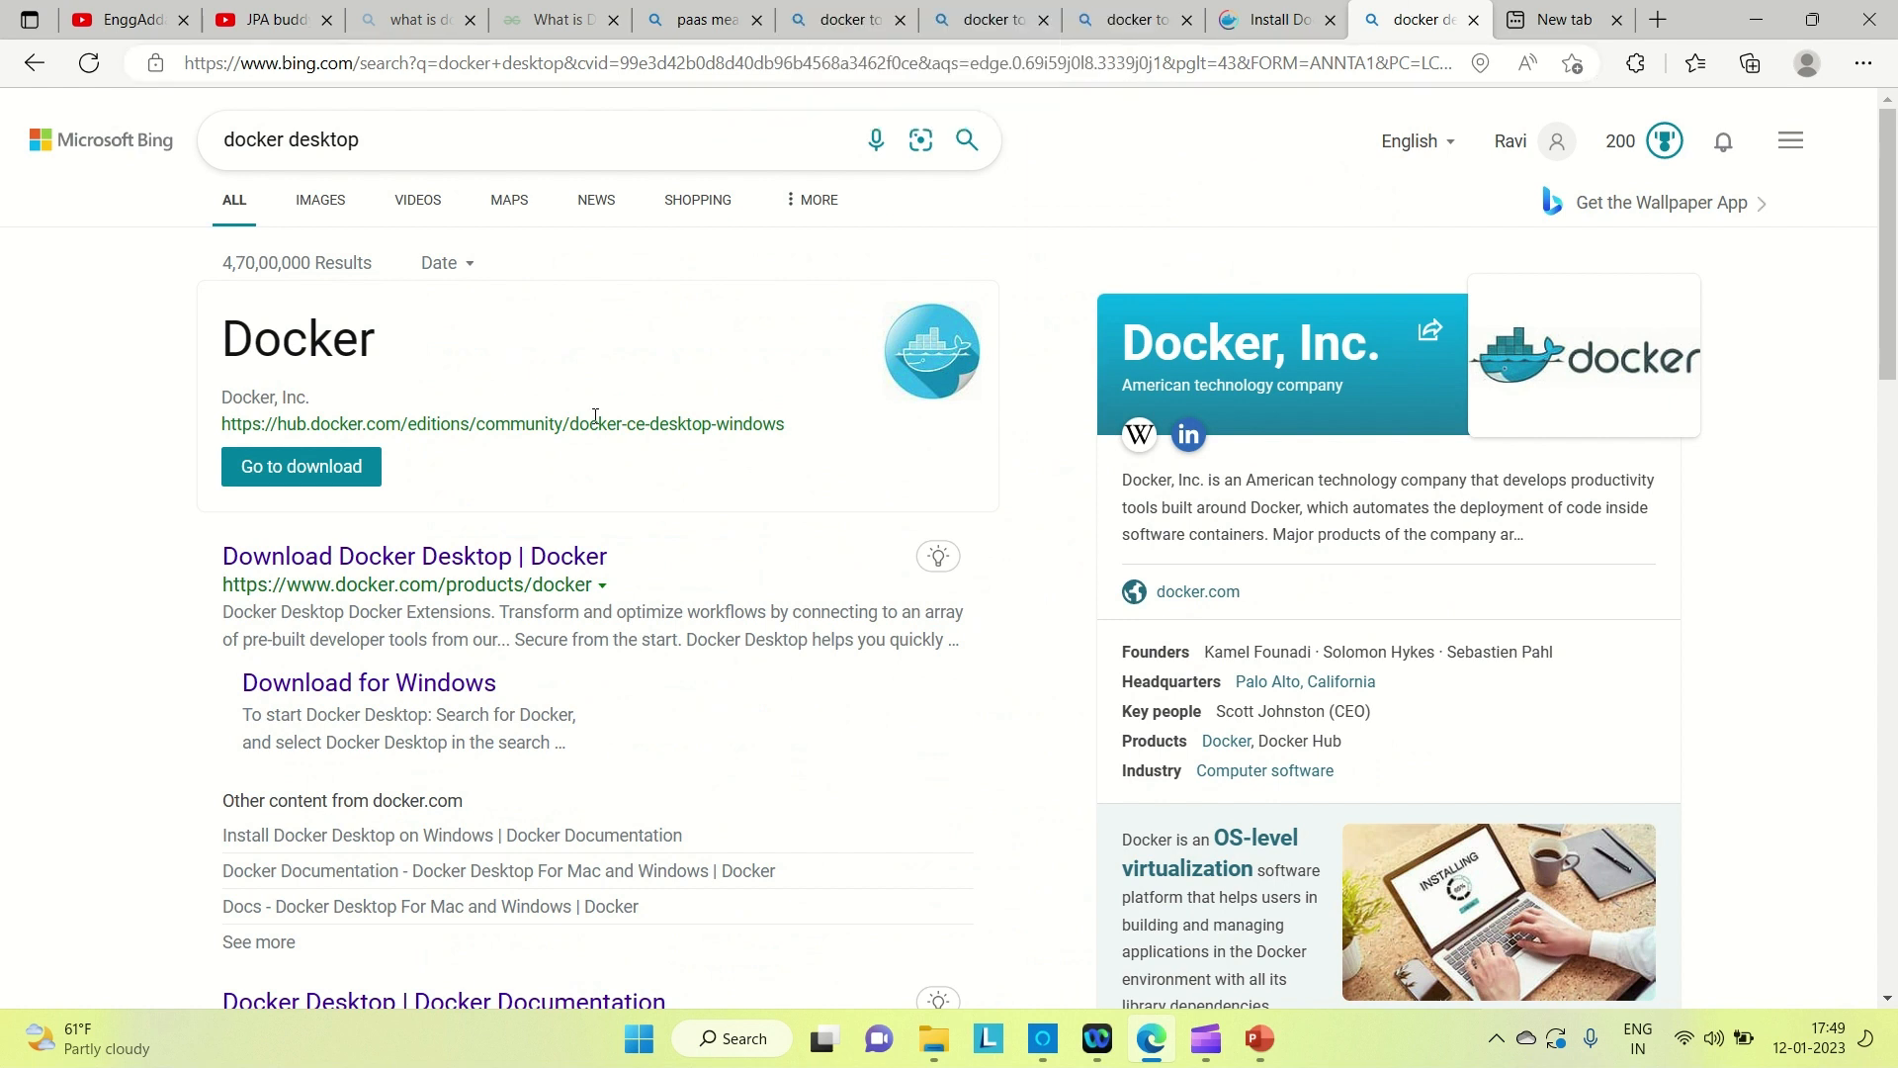
mouse_move(426, 137)
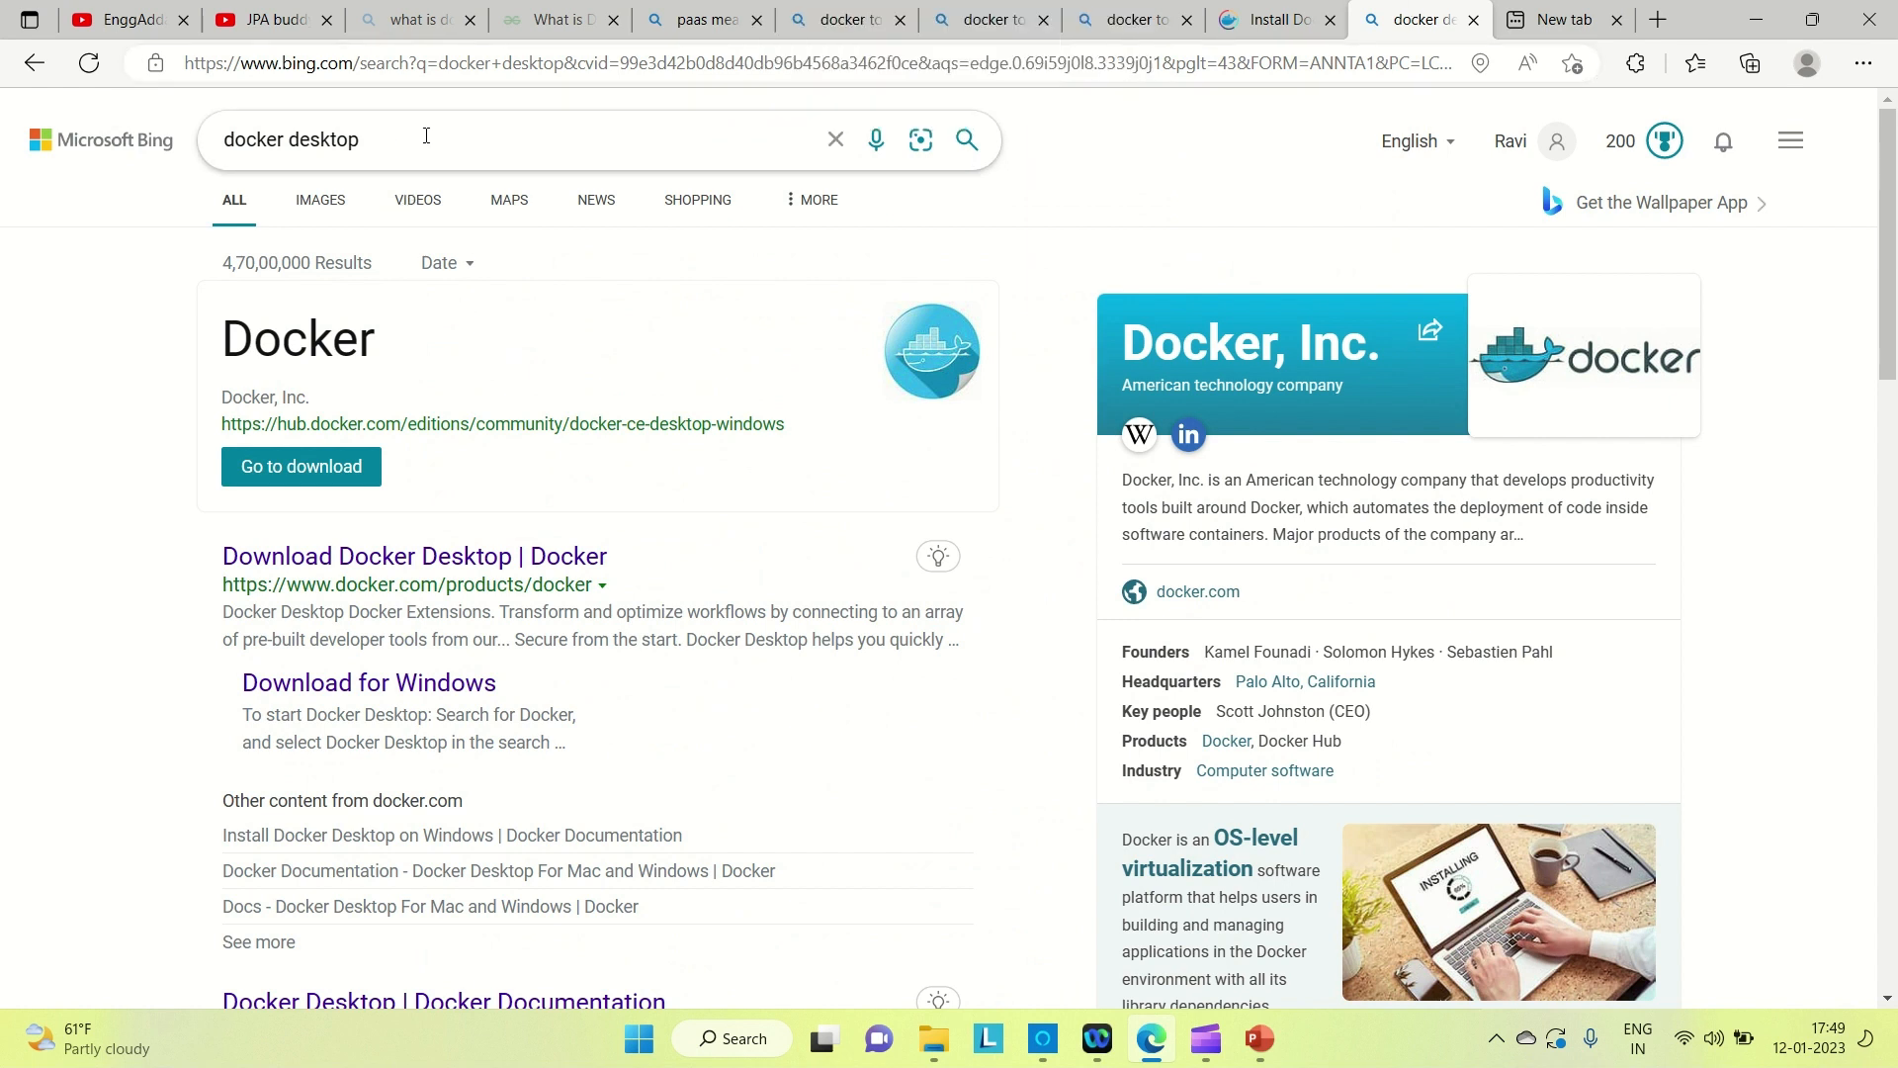
left_click(331, 556)
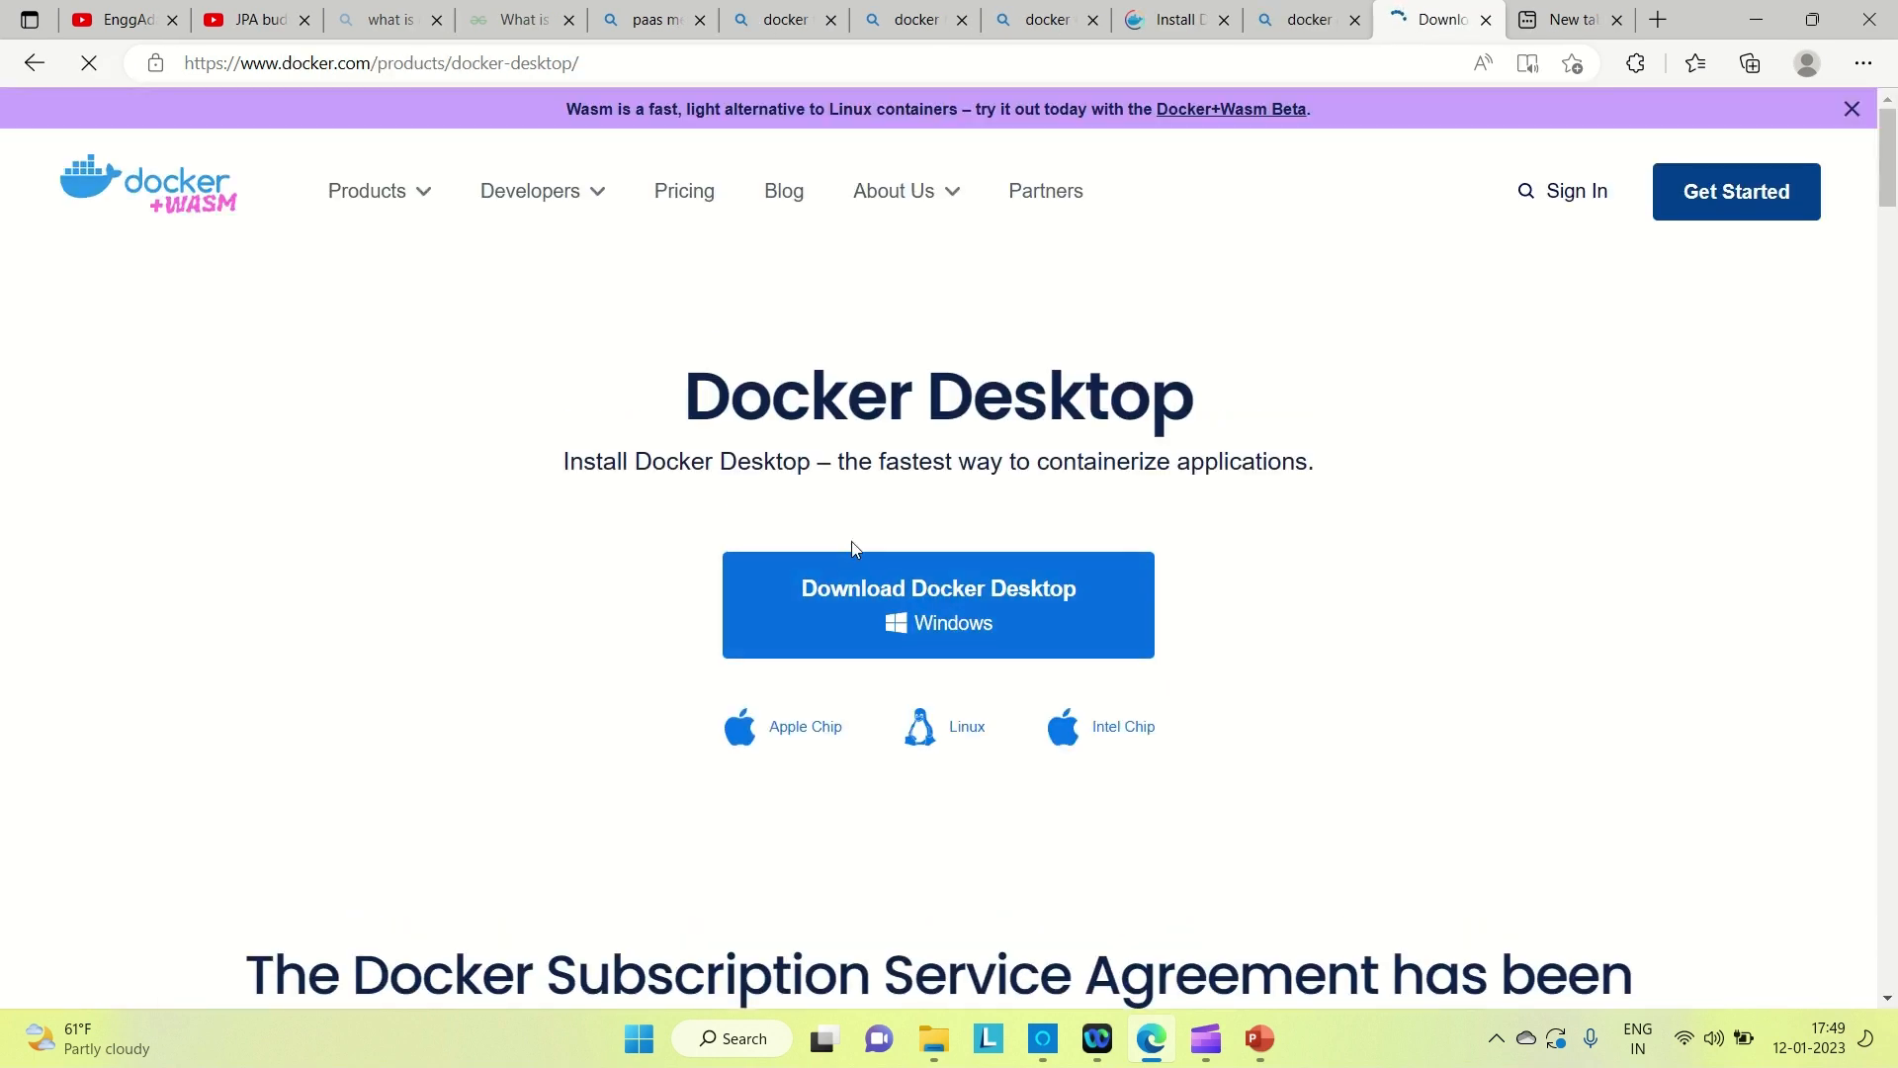
left_click(866, 640)
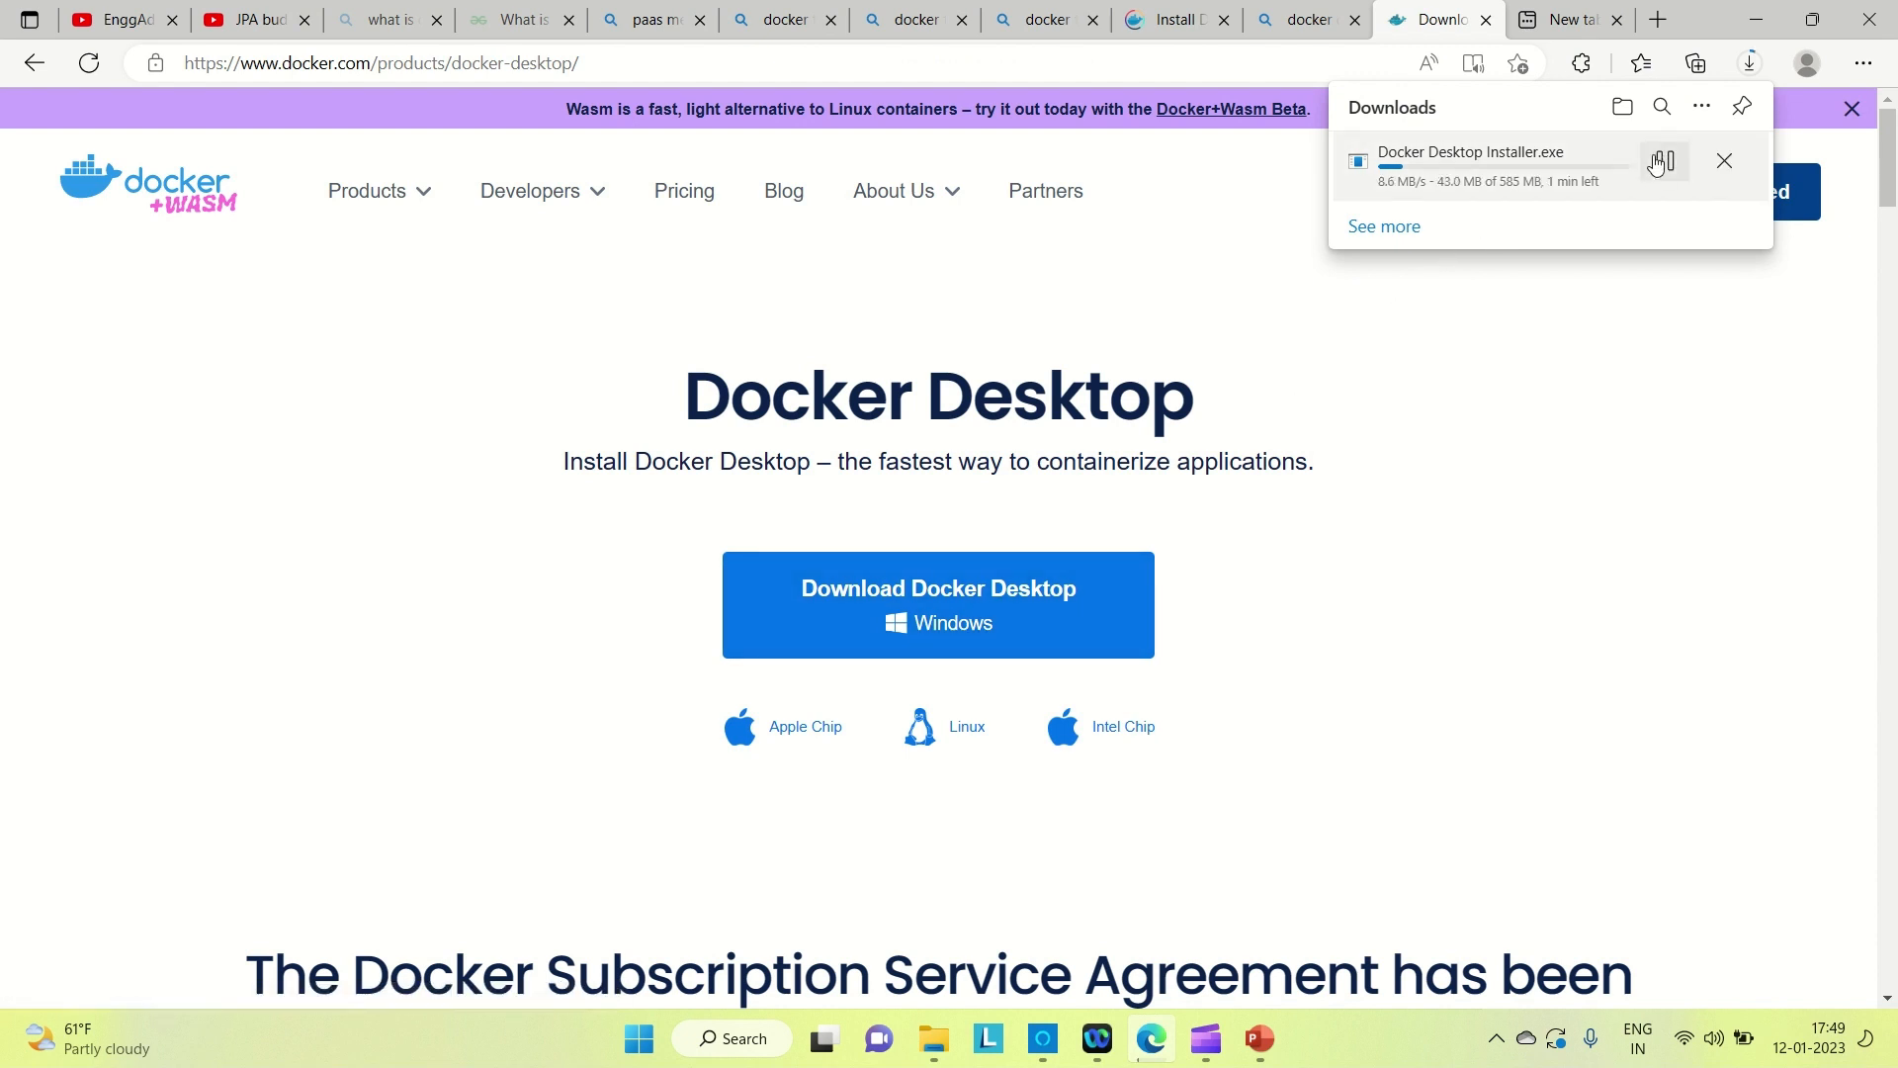
- Pause and cancel the installer download, then dismiss the downloads list
left_click(1665, 164)
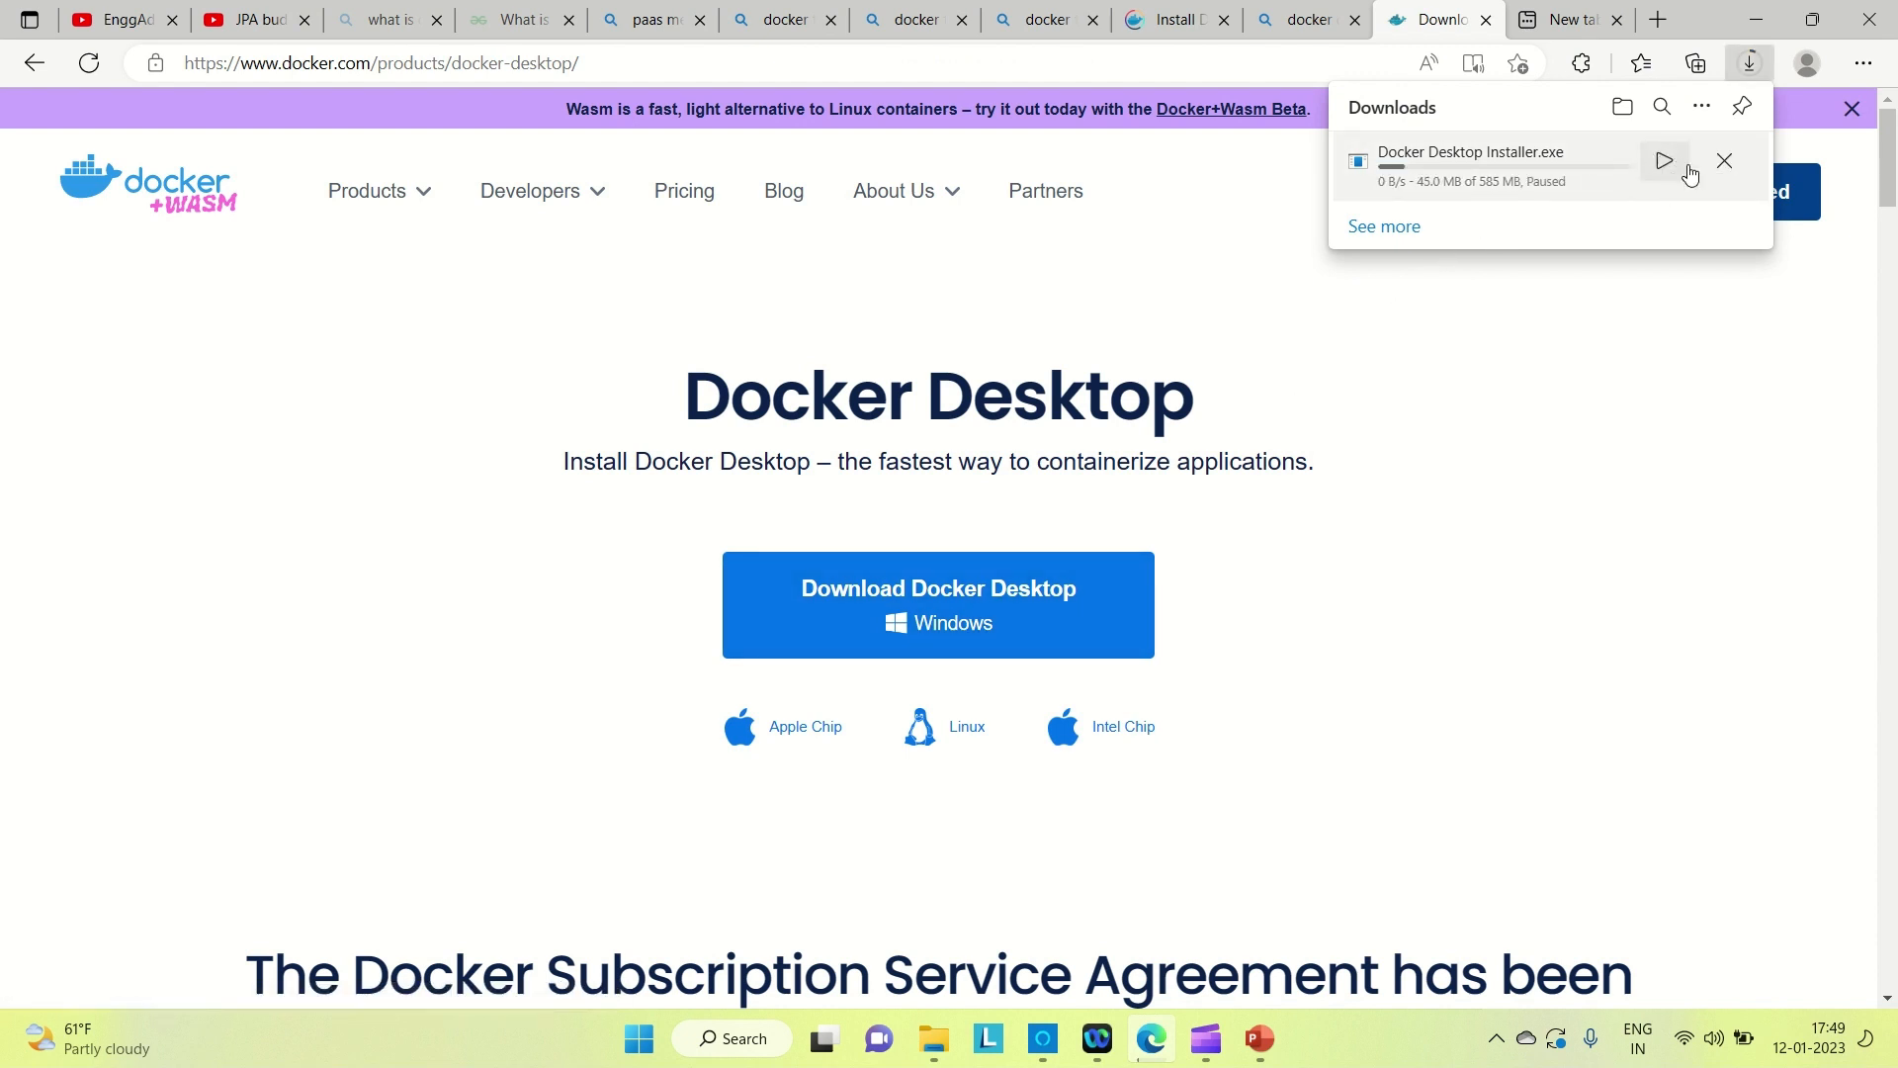
left_click(1725, 160)
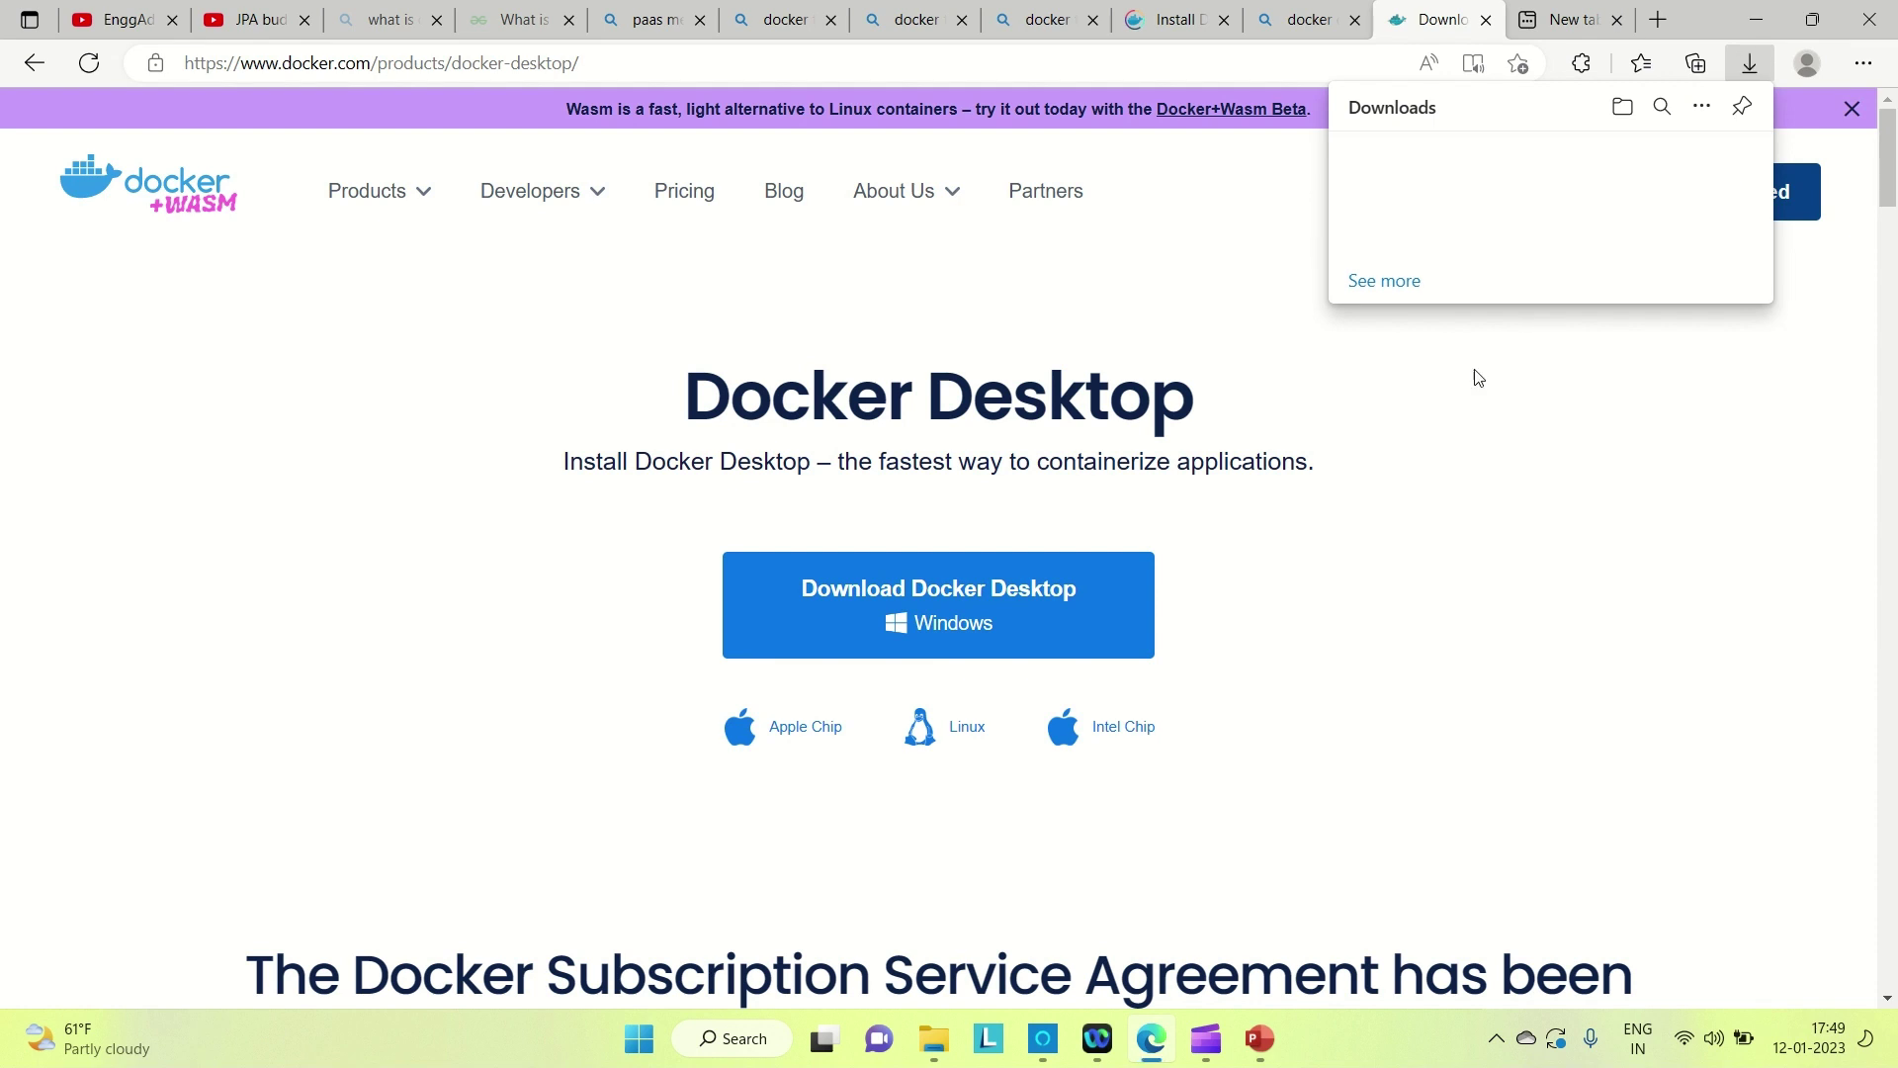
left_click(1372, 504)
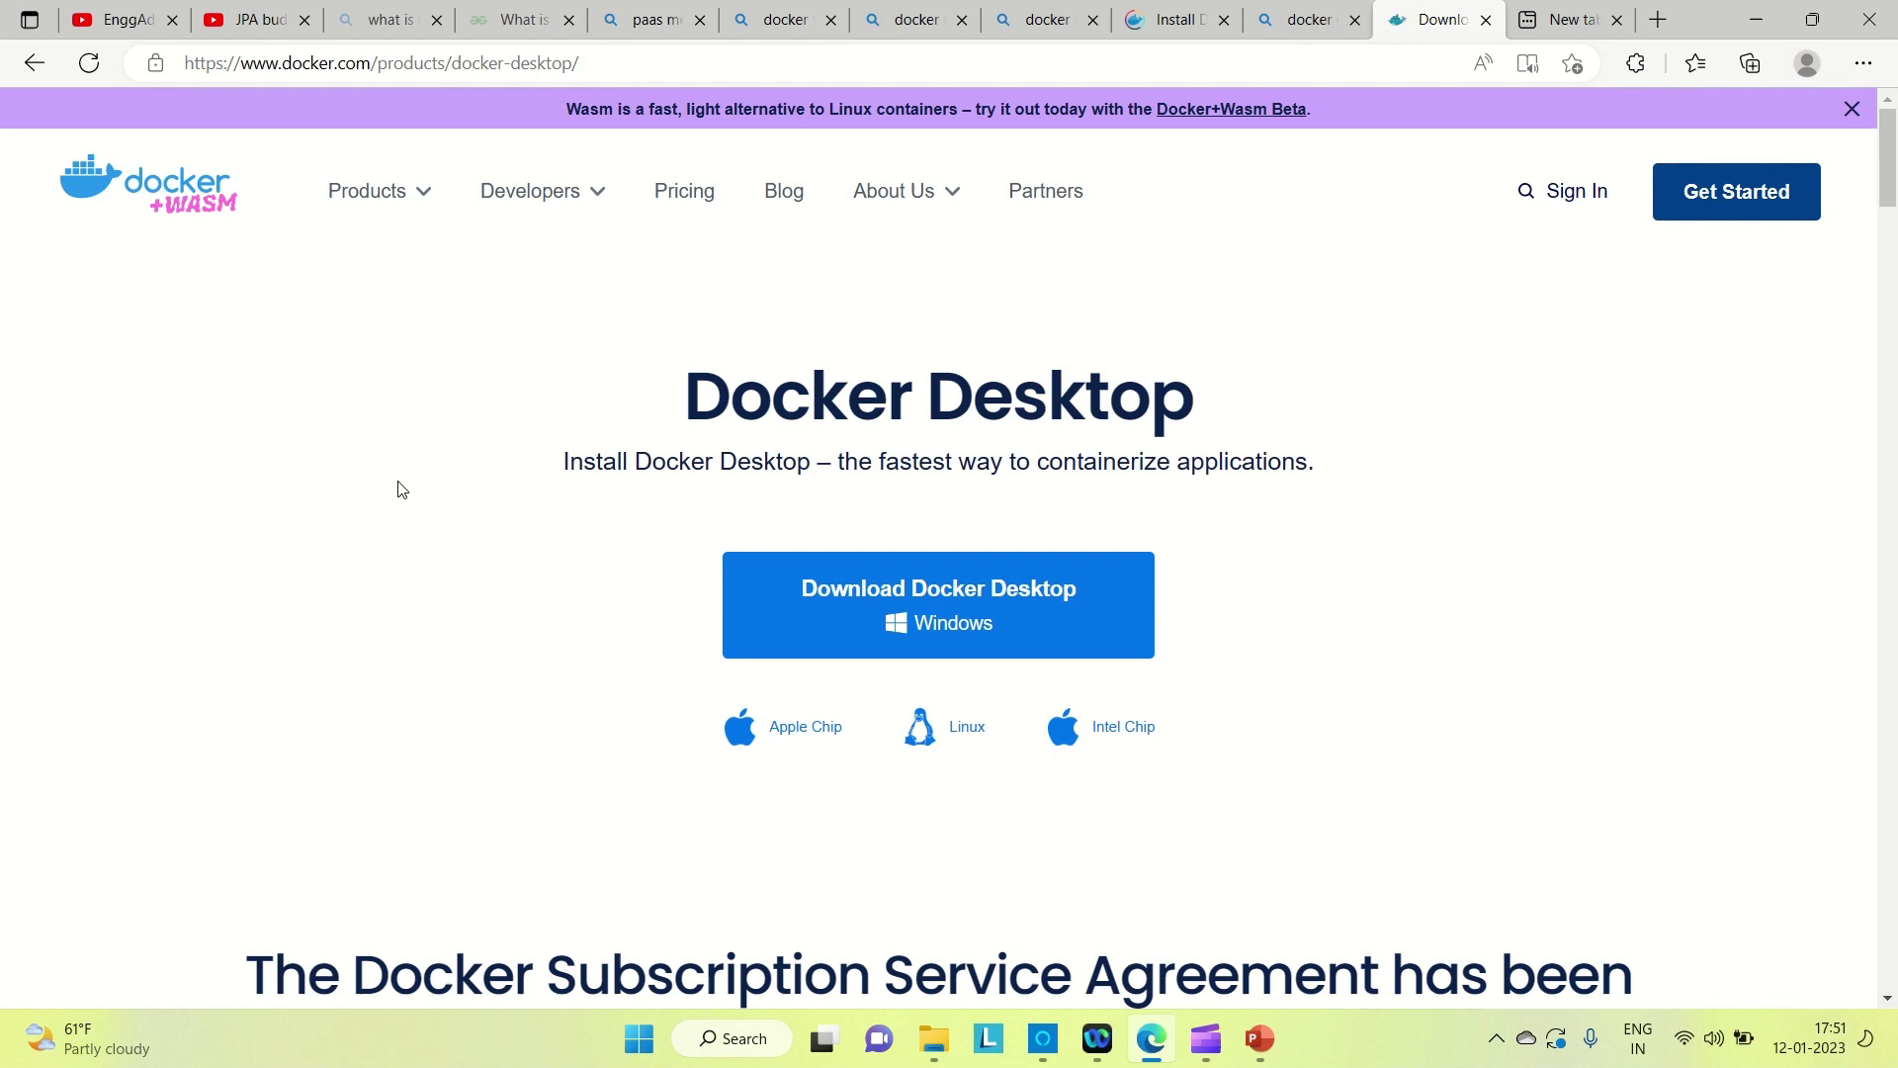
- Search 'docker hub' in a new tab to reach hub.docker.com
left_click(1553, 19)
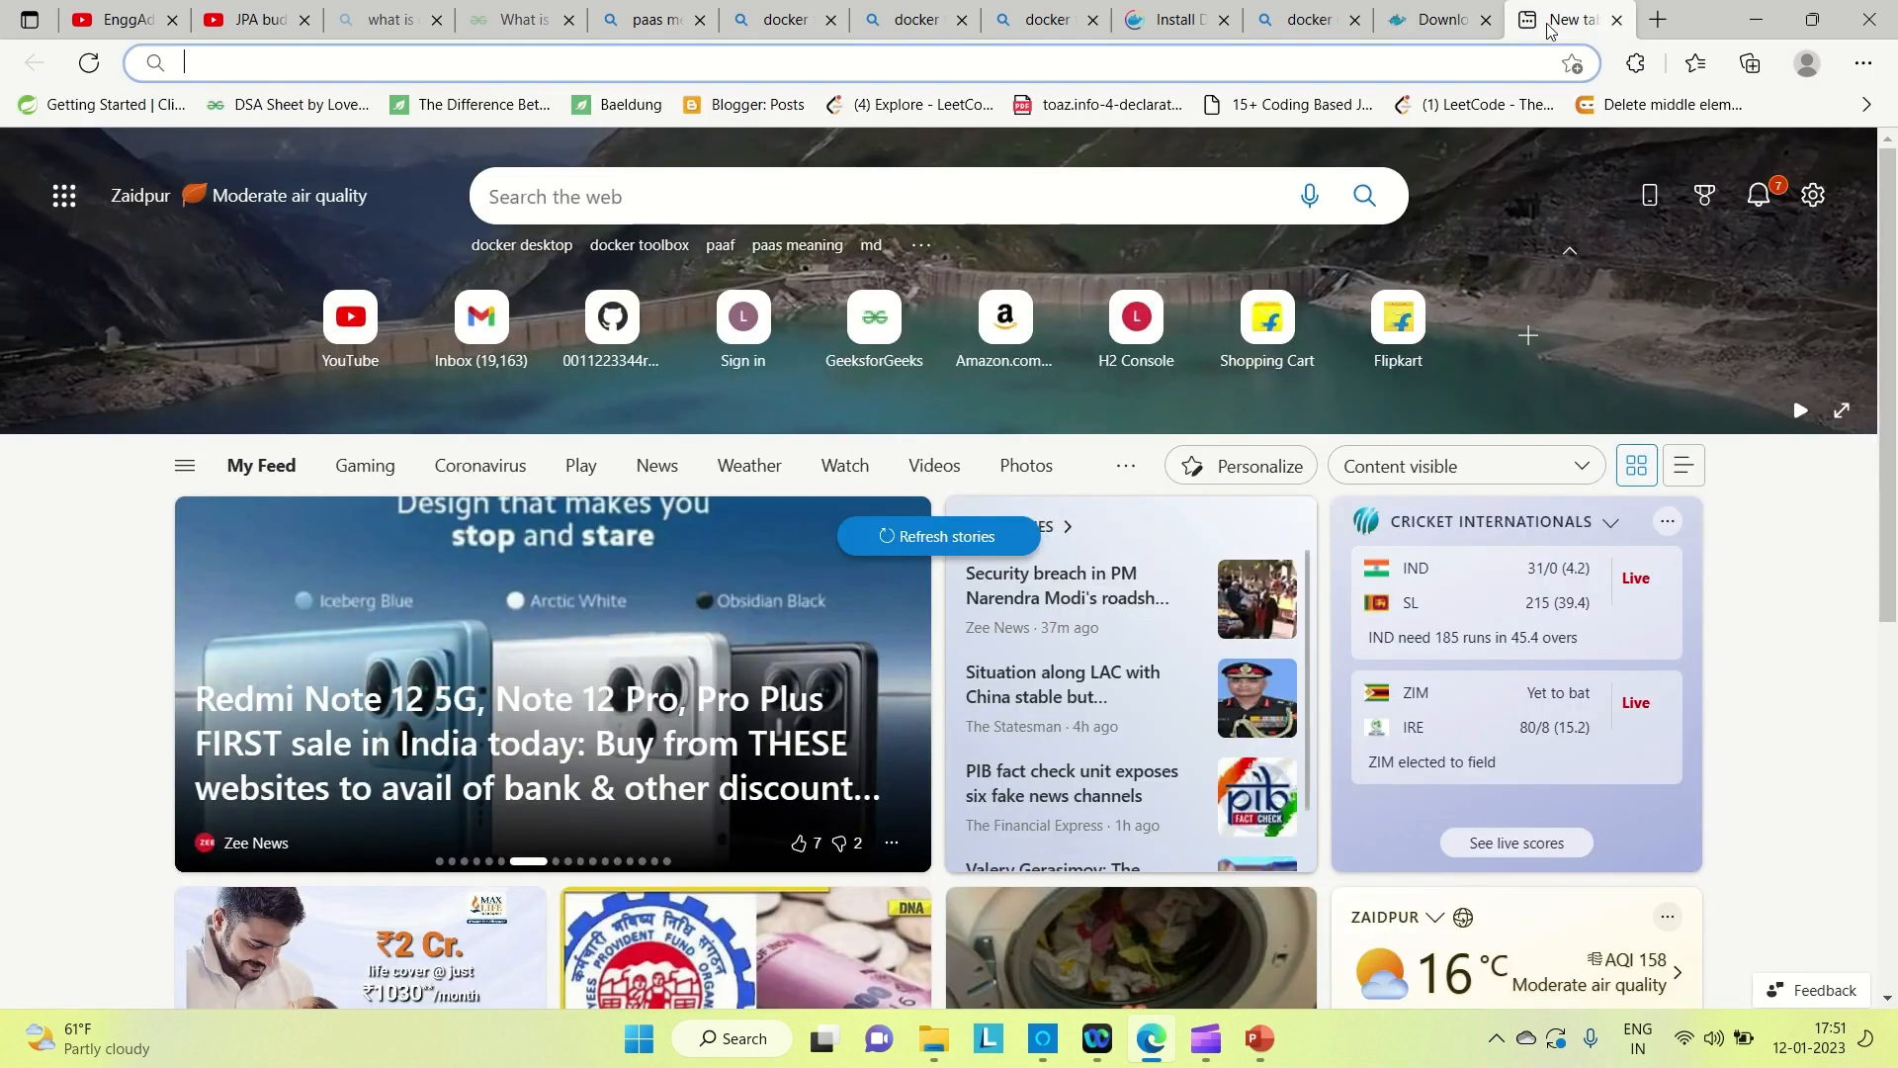
type("docker")
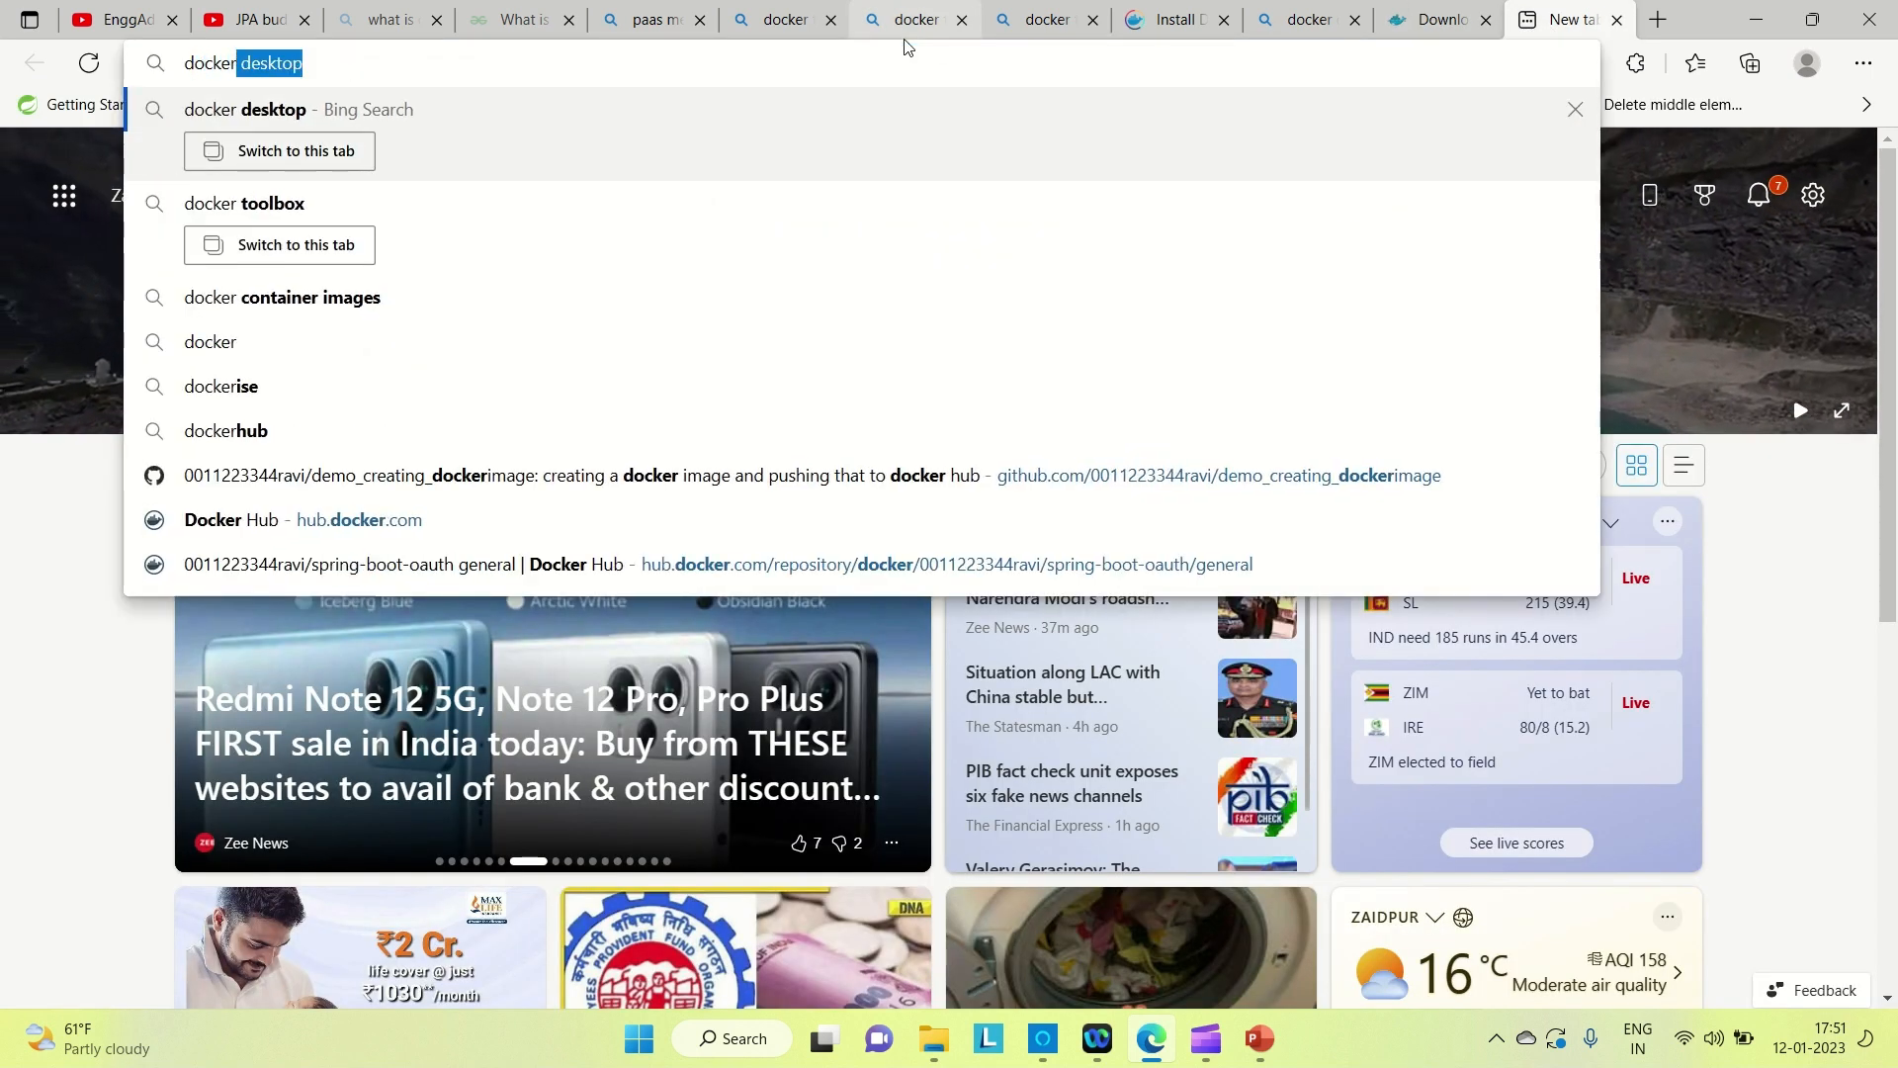
type(" hub")
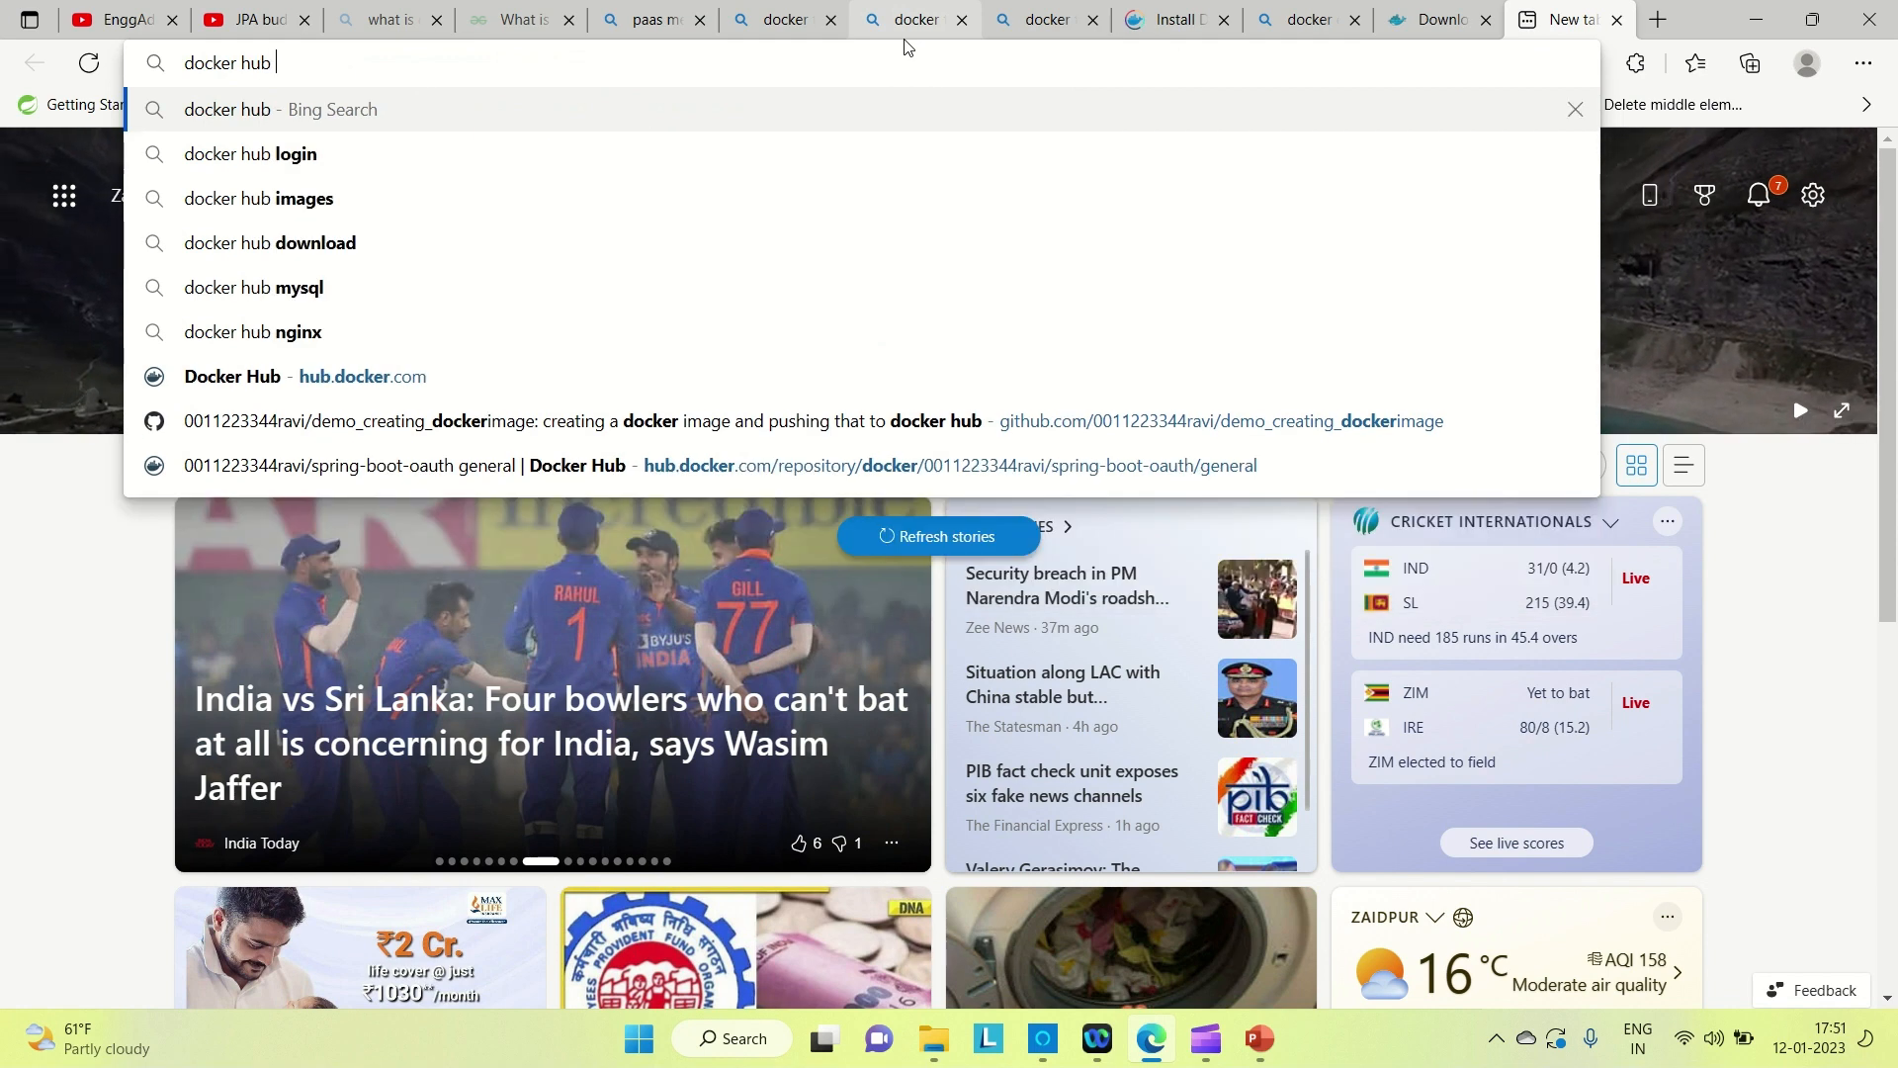
key("Return")
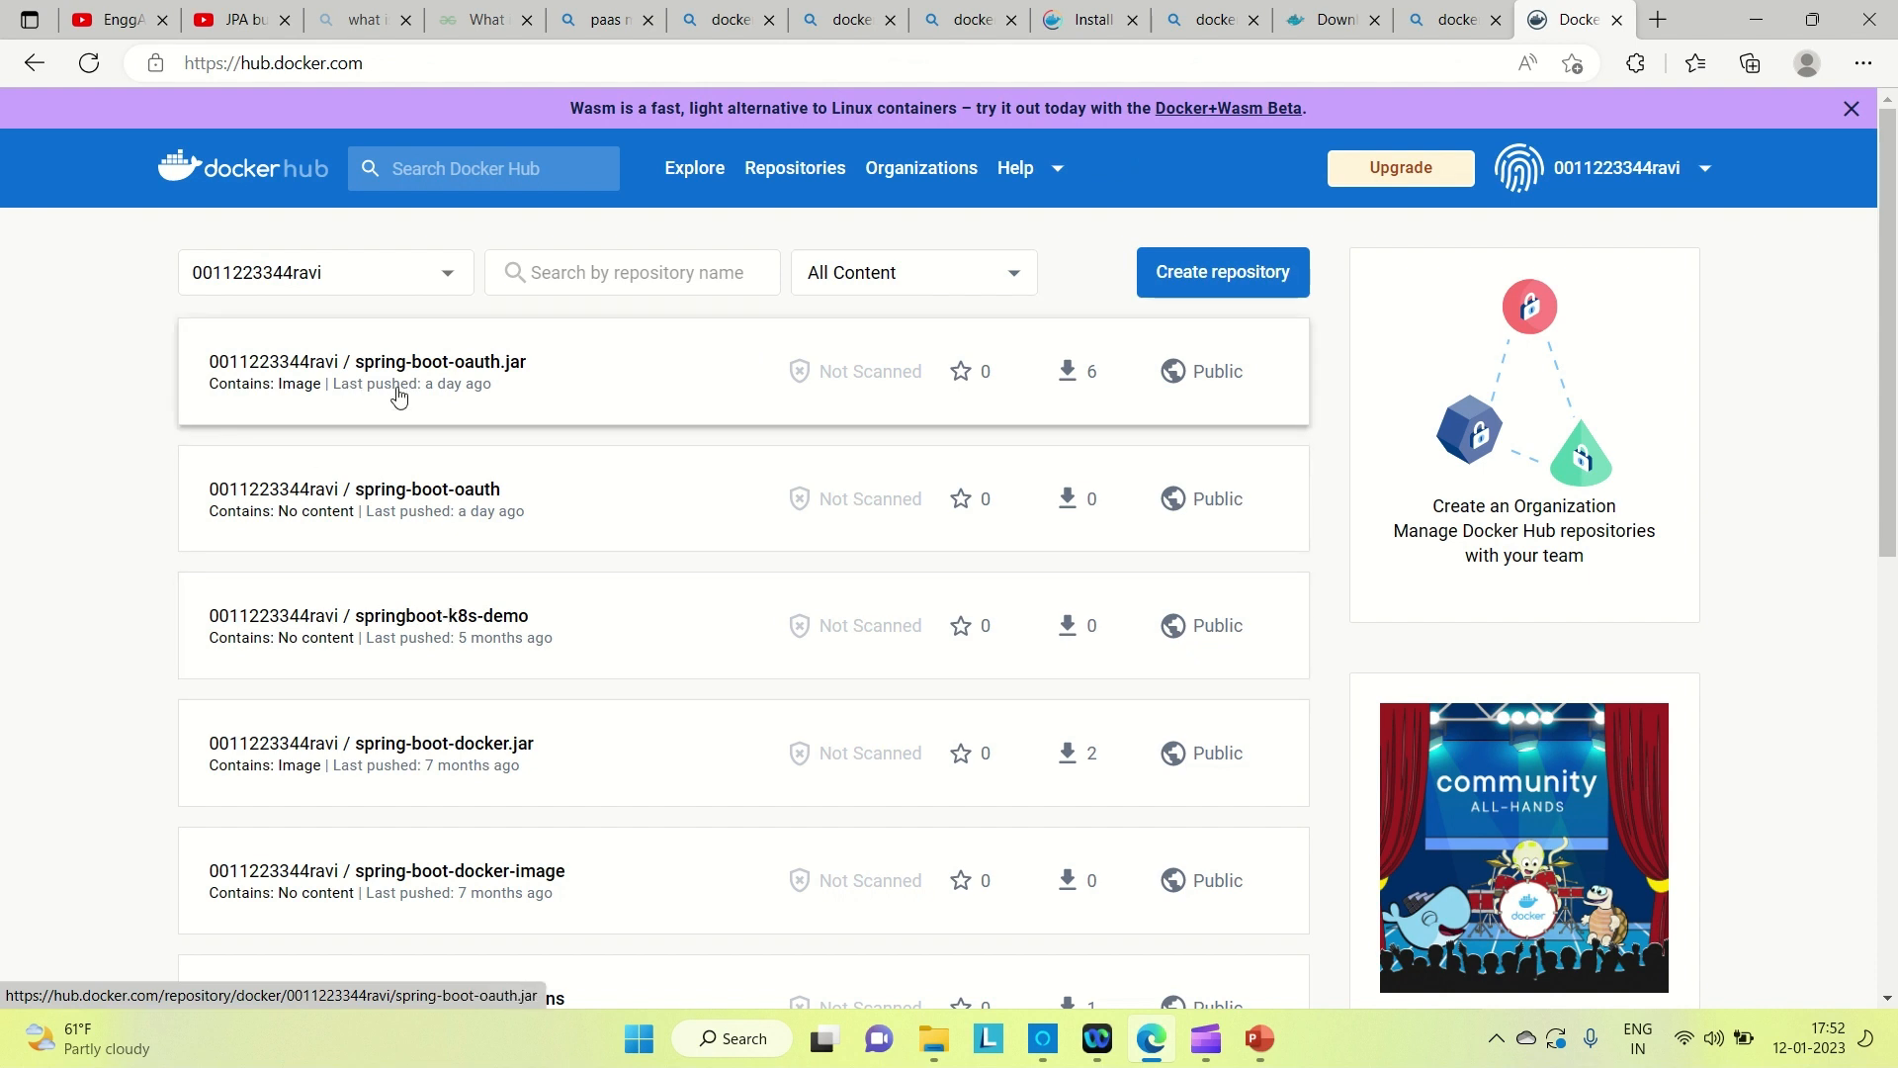
- Sign out of the existing Docker Hub account via the profile menu
left_click(1706, 175)
left_click(1543, 469)
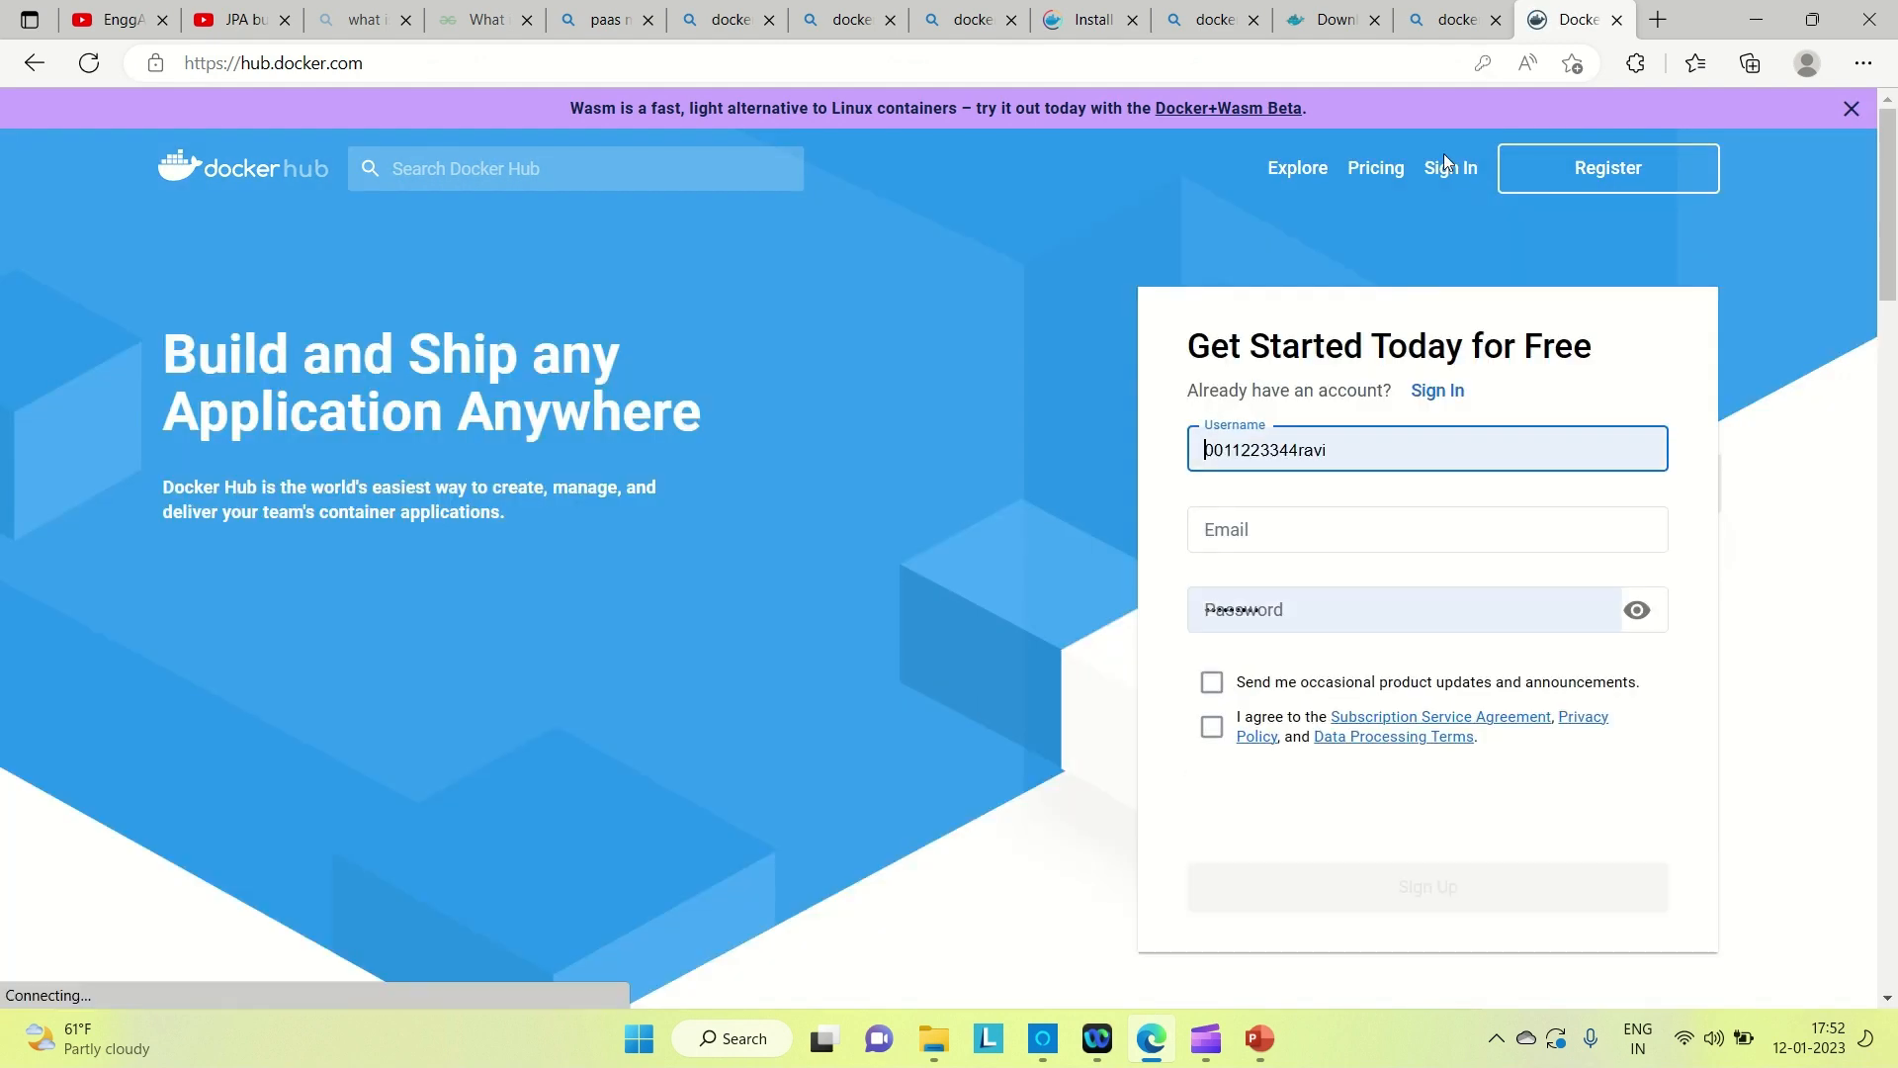
- Replace the prefilled username in the sign-up form with a new one
left_click_drag(1342, 450, 1134, 444)
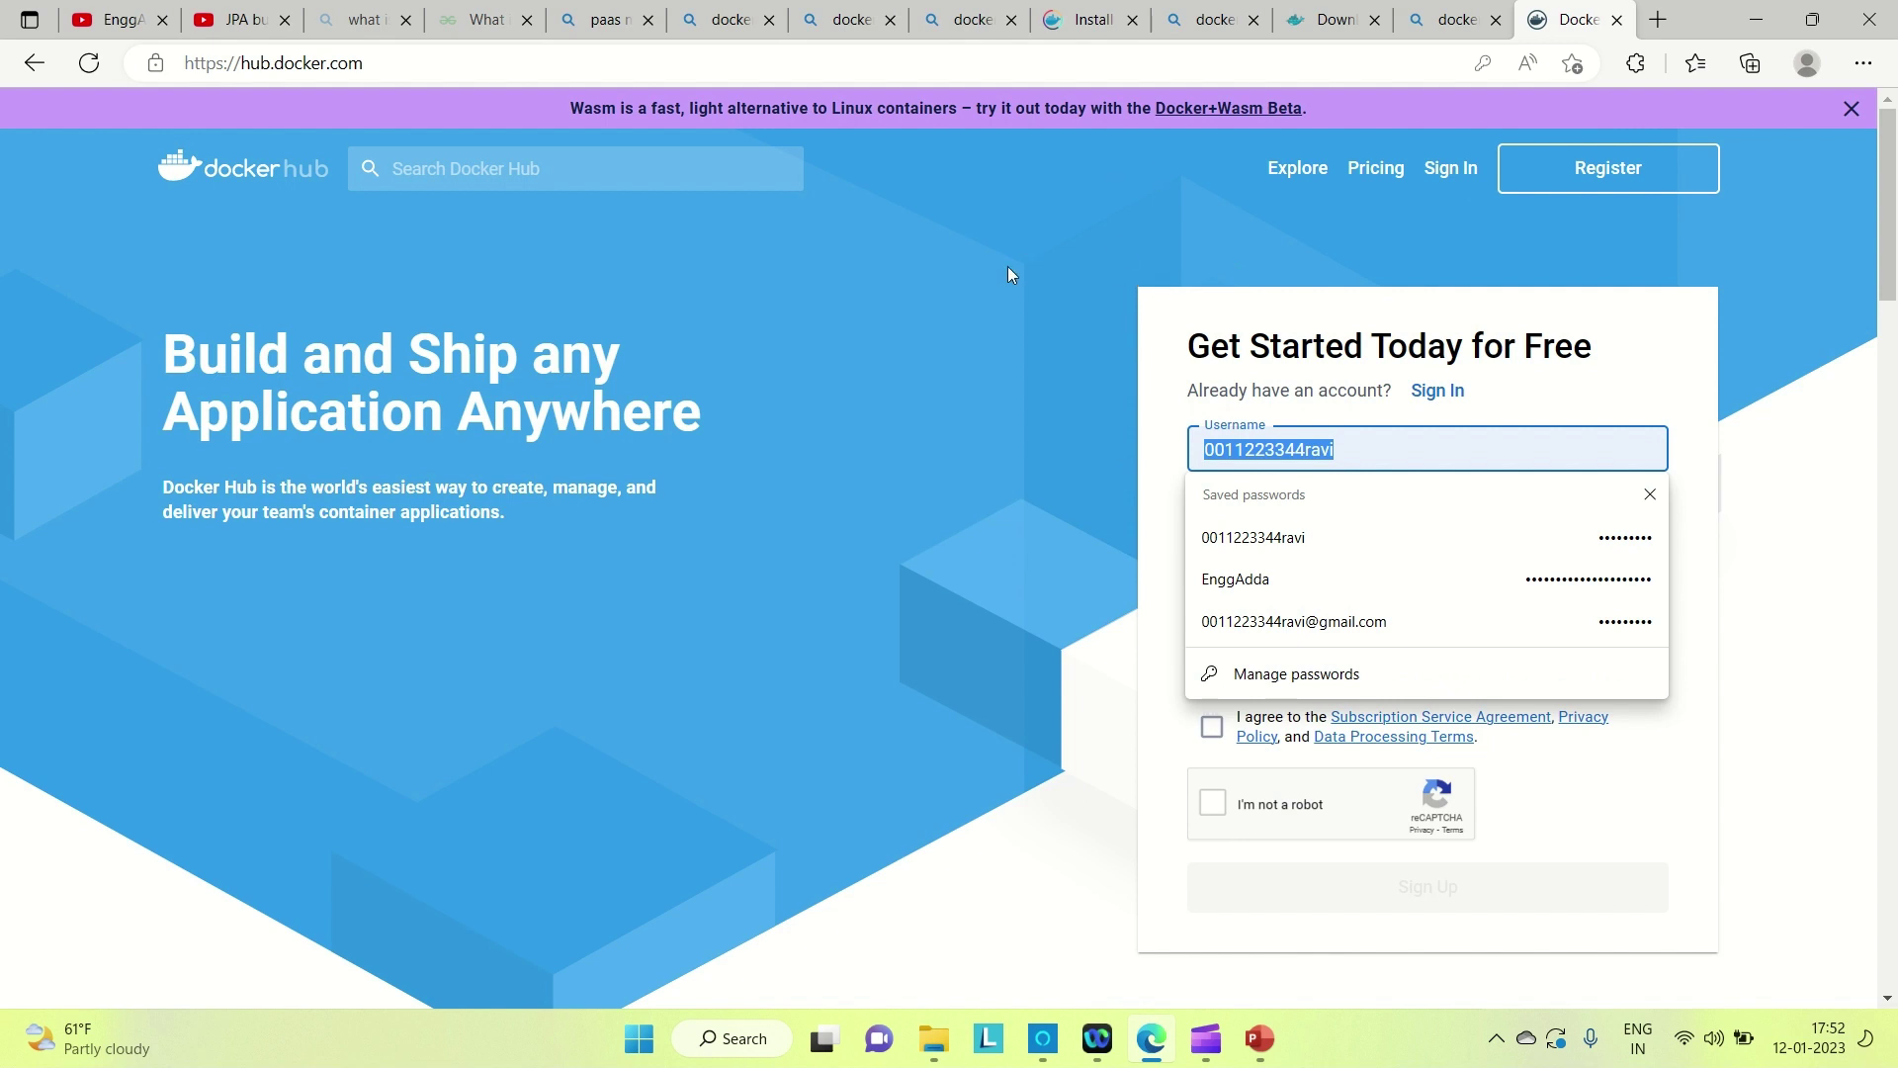
type("Enn")
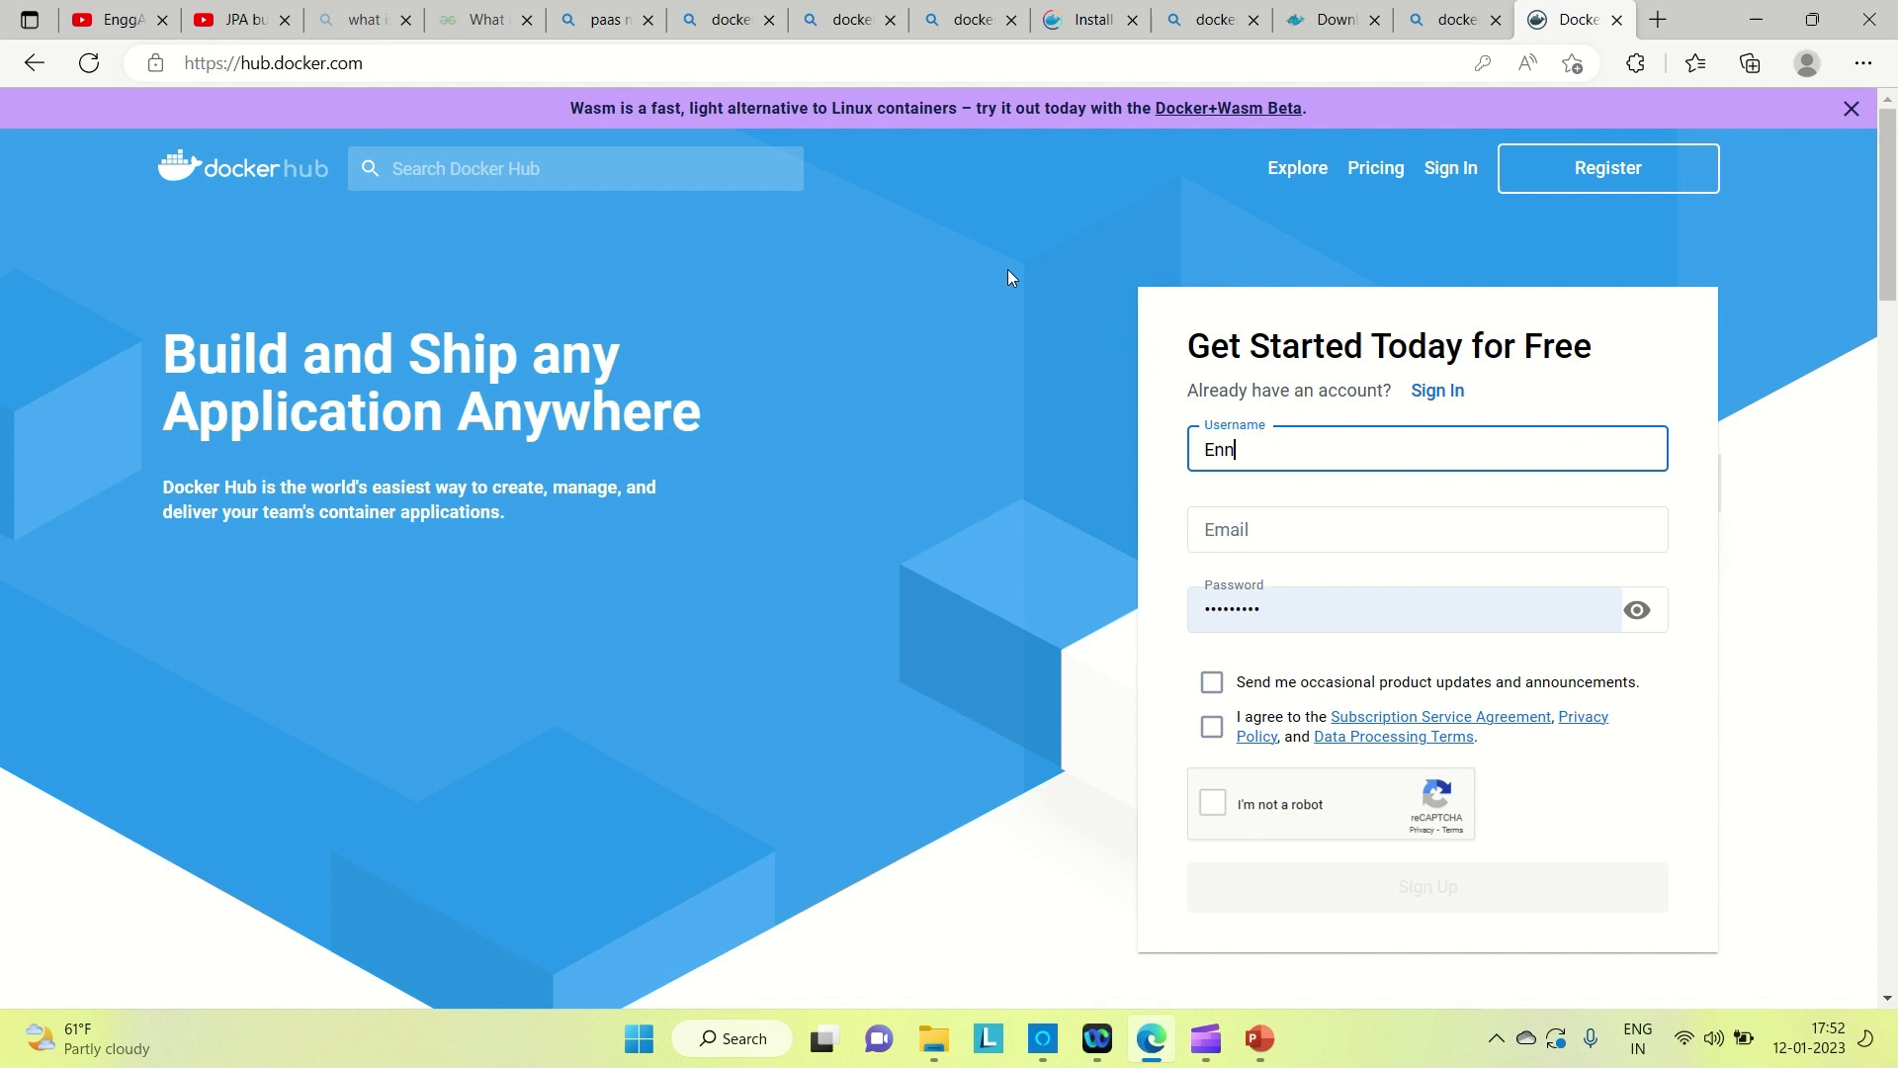
key("BackSpace")
type("ggAdda")
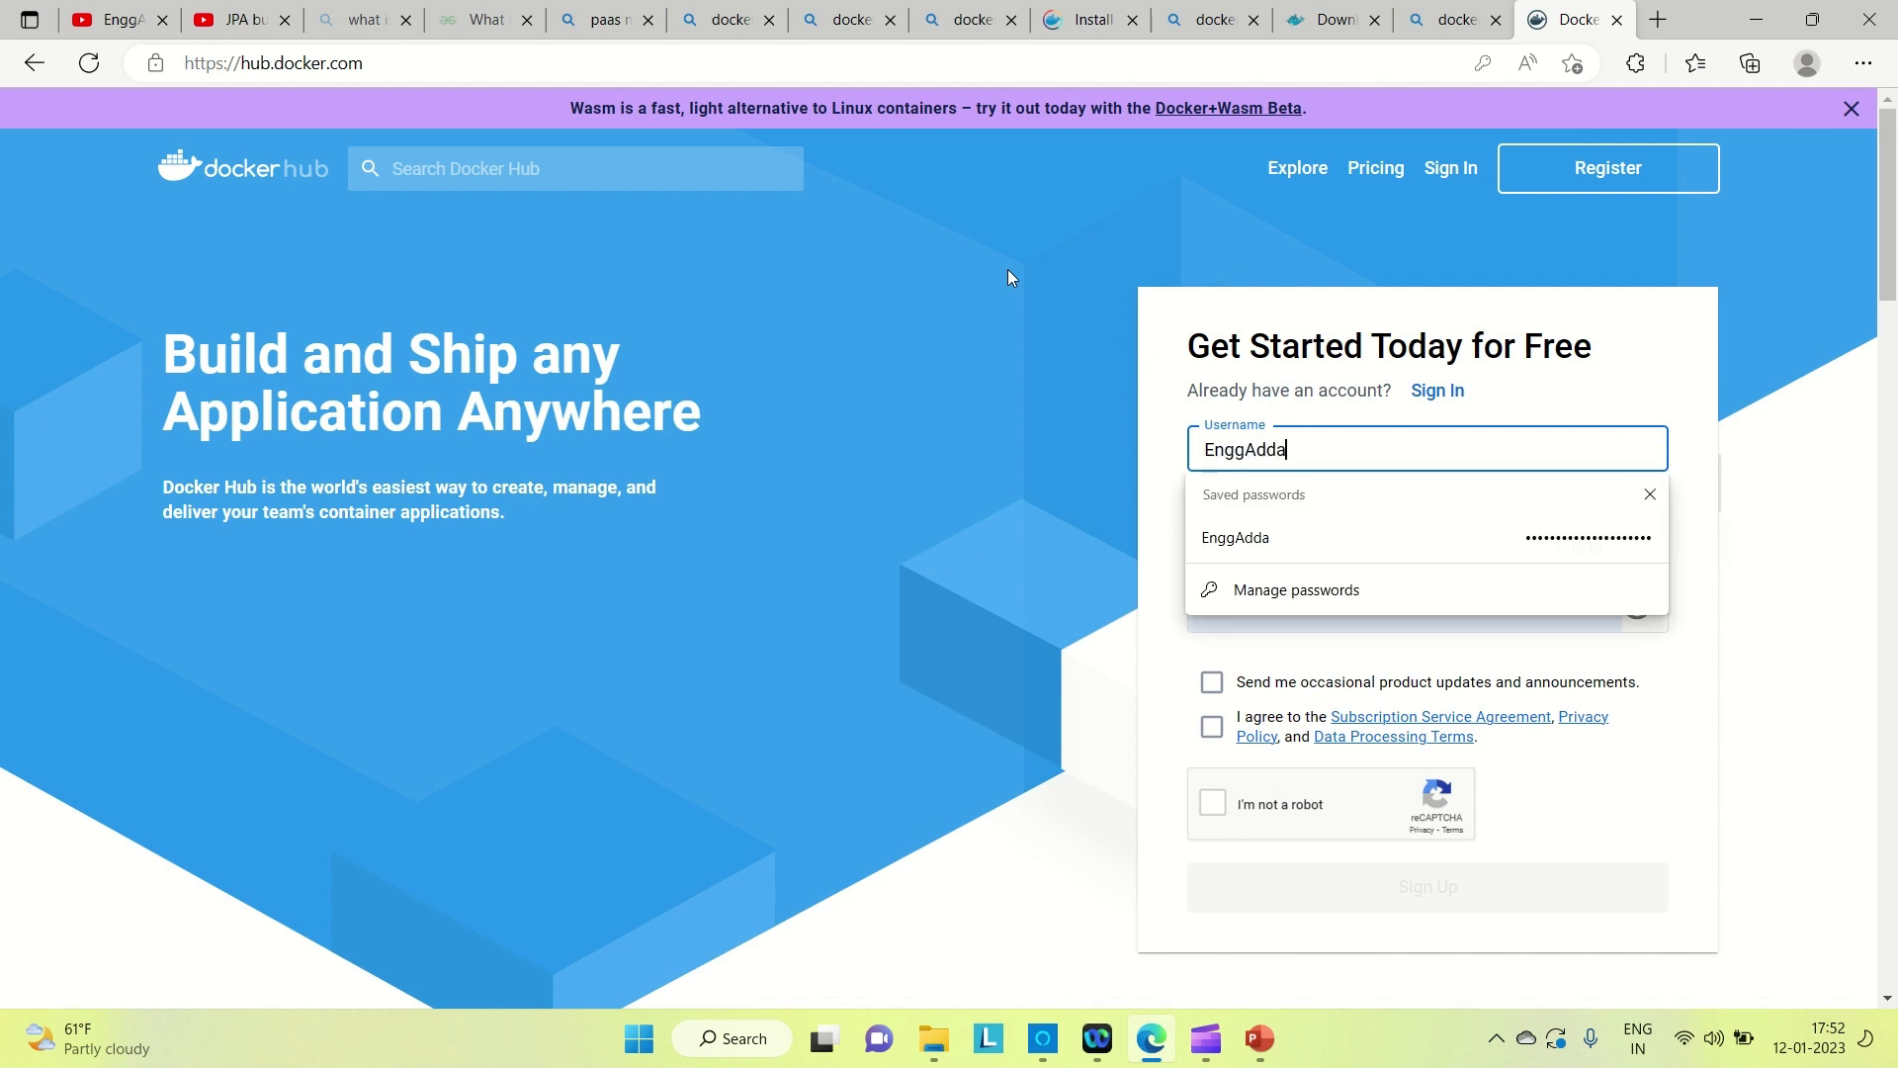
- Fill the email from a saved suggestion and check the autofilled password
left_click(1299, 537)
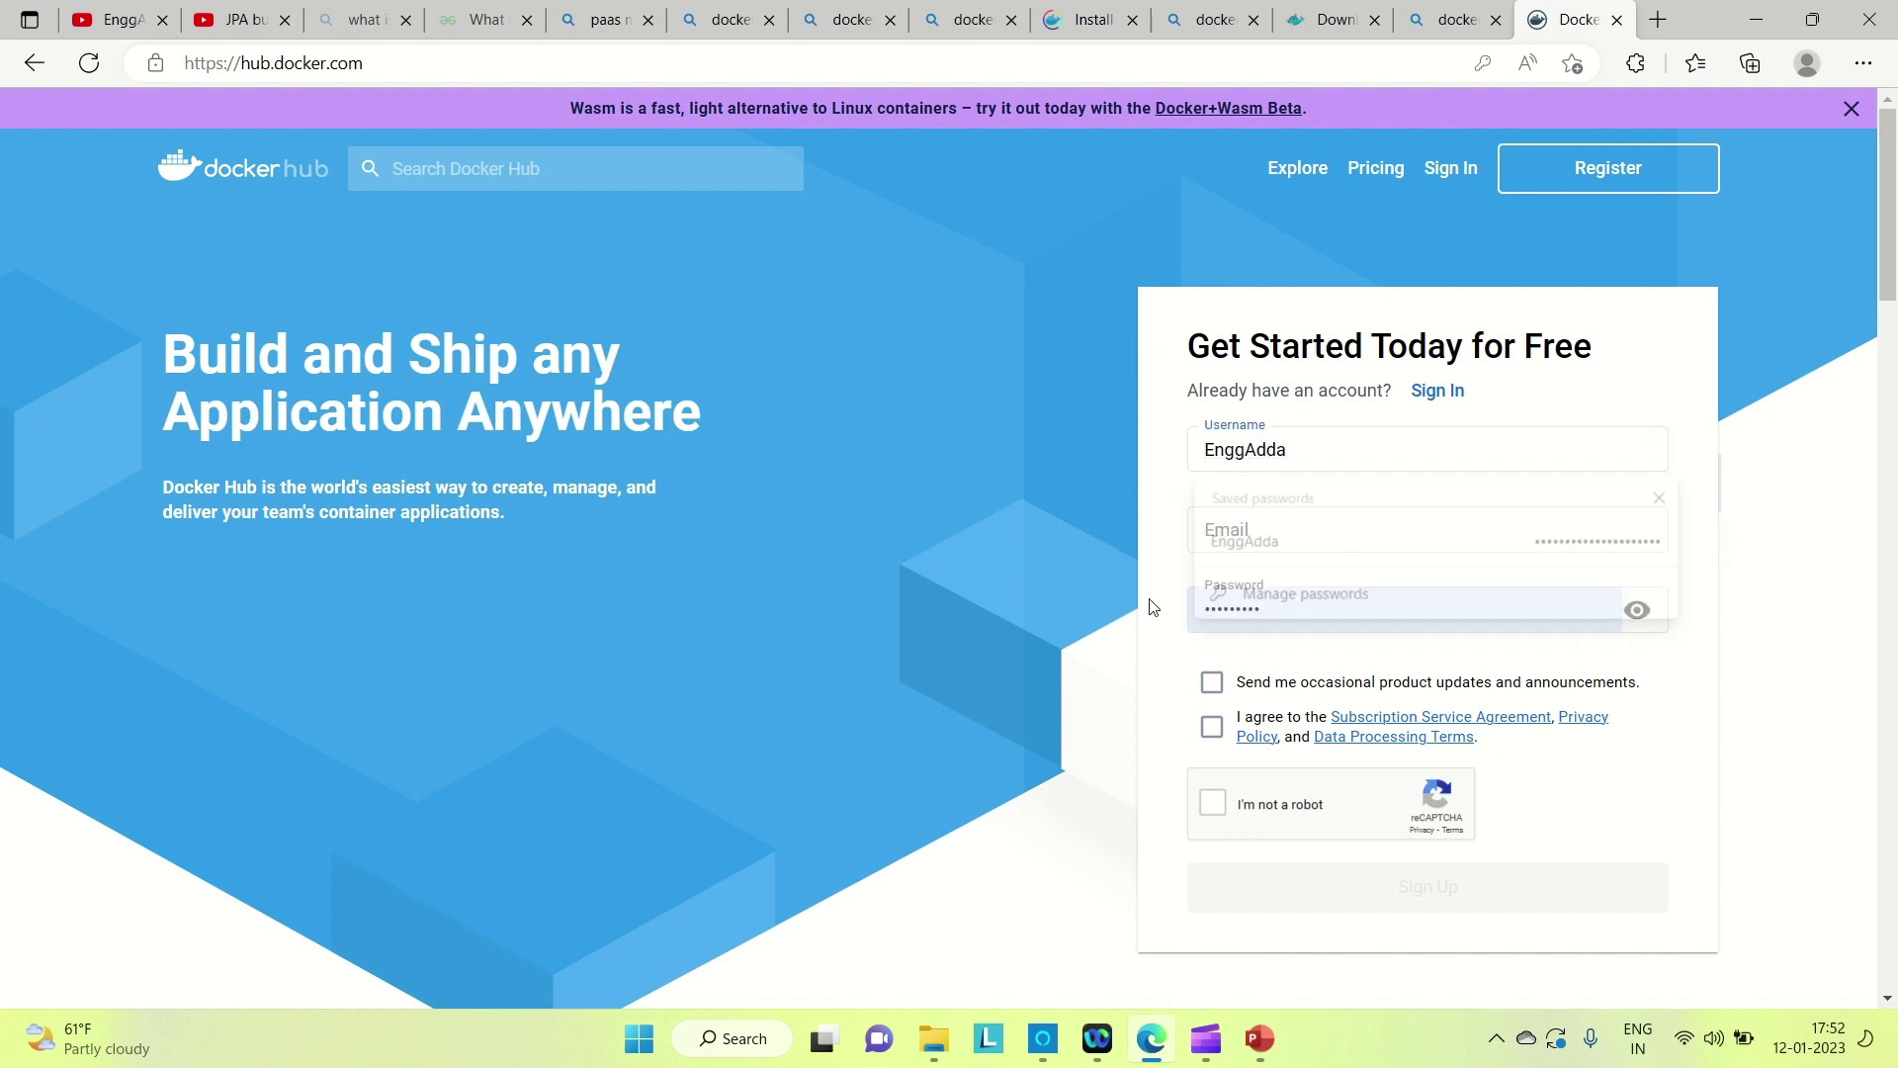
left_click(1300, 537)
left_click(1289, 618)
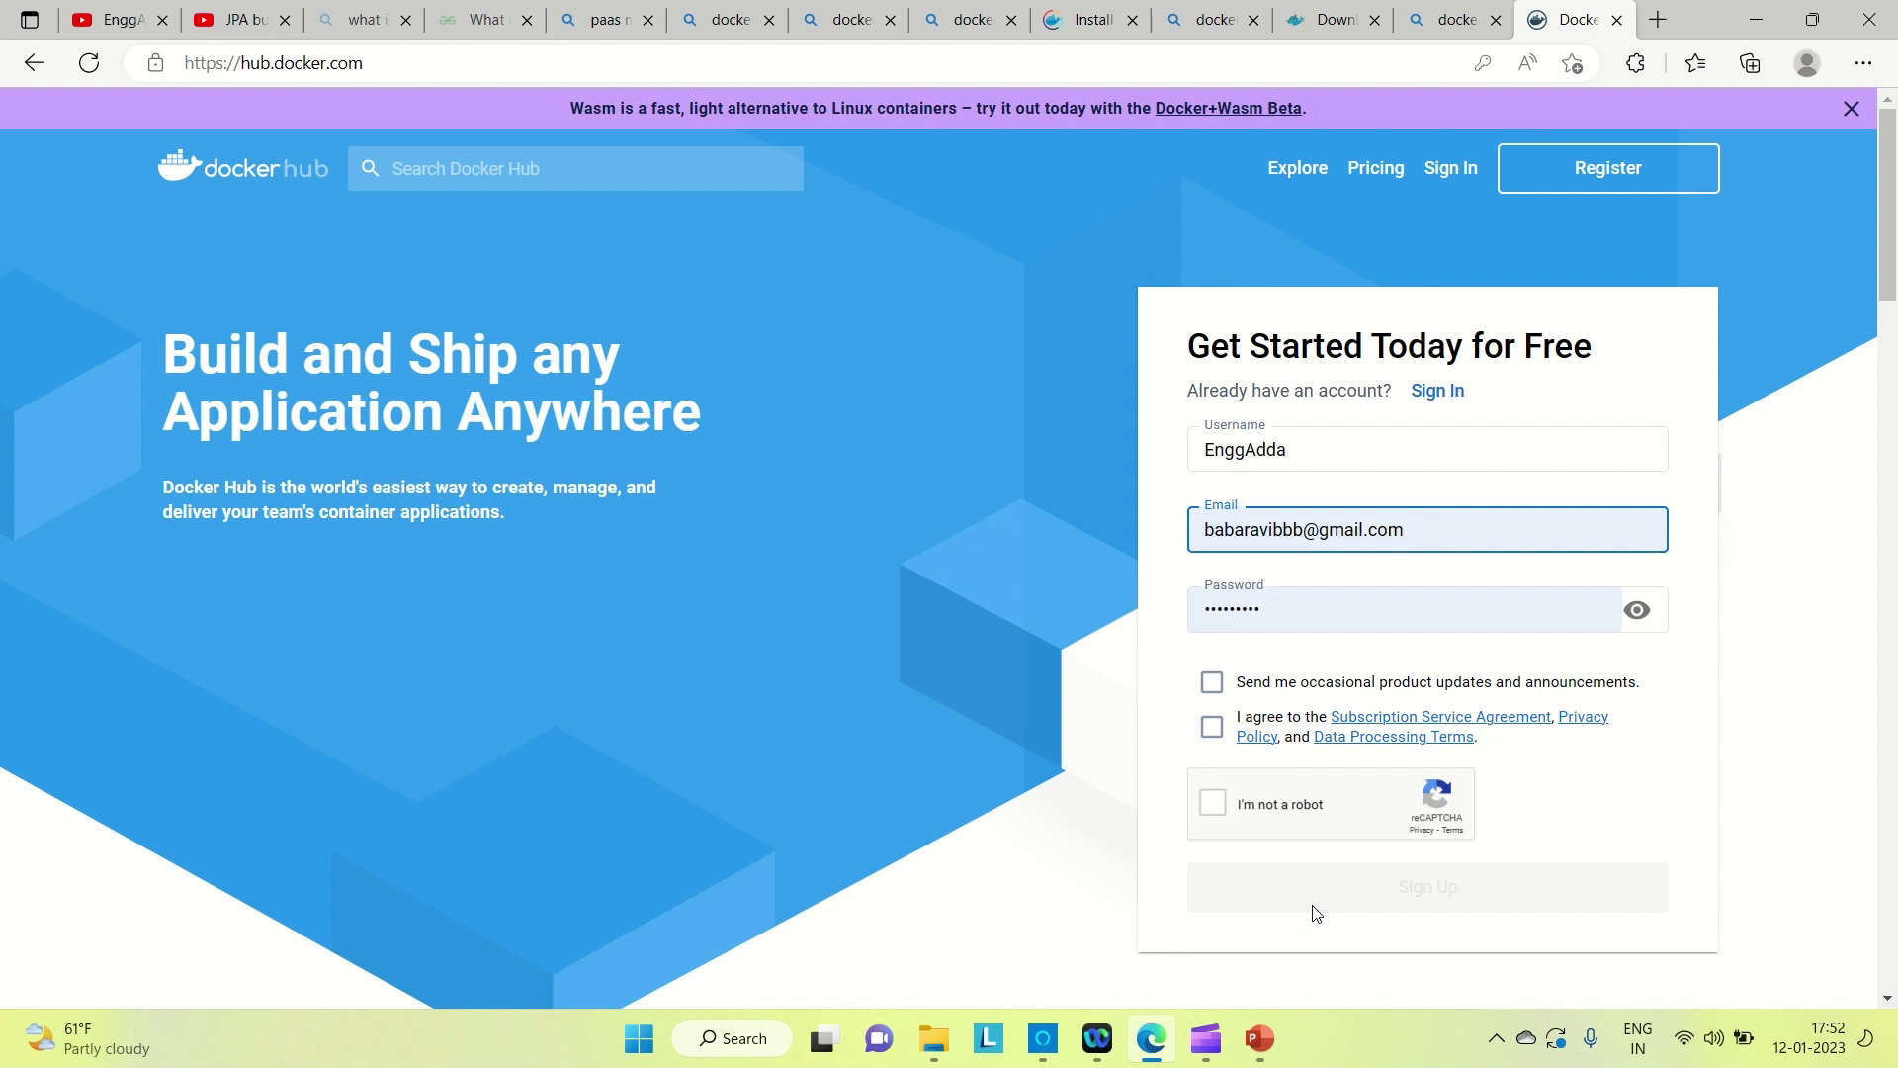
left_click(1285, 610)
- Go to the sign-in page and enter the new account's username
left_click(1452, 176)
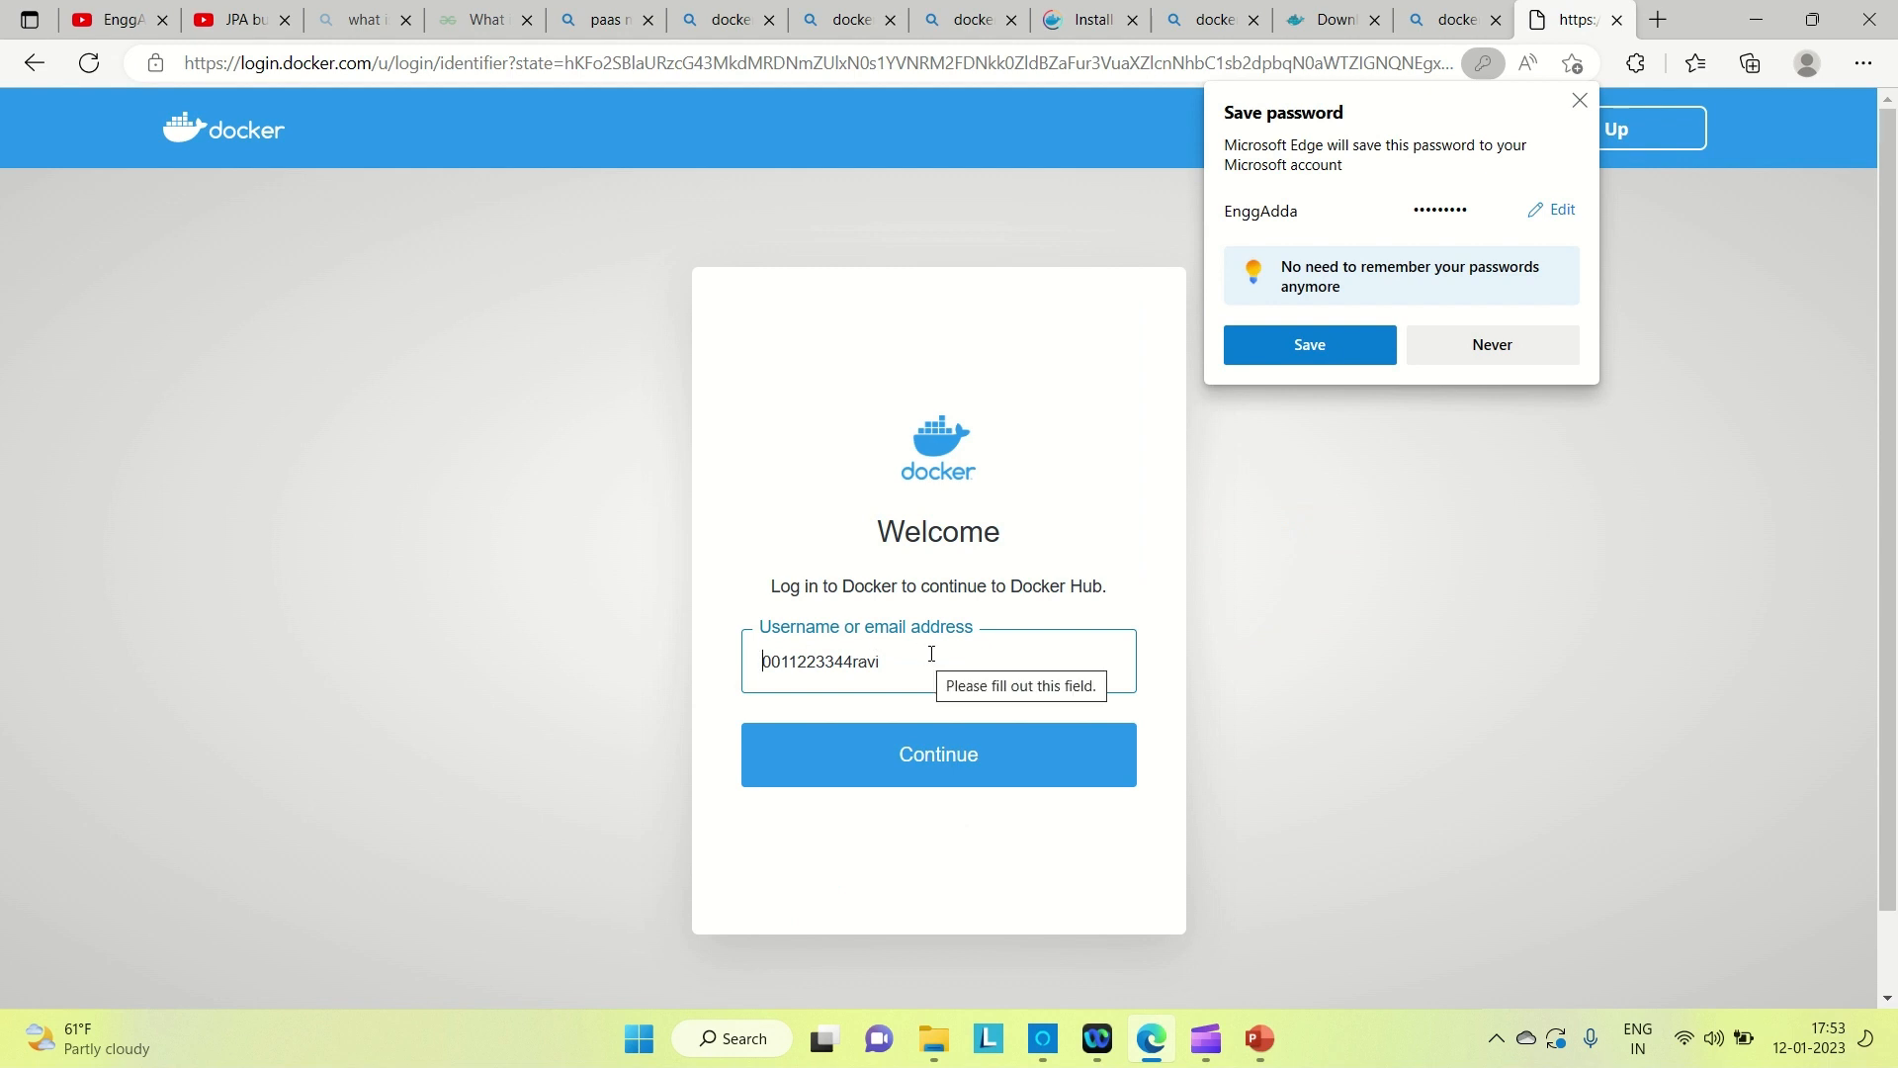
left_click(932, 653)
key("ctrl+a")
type("Enn")
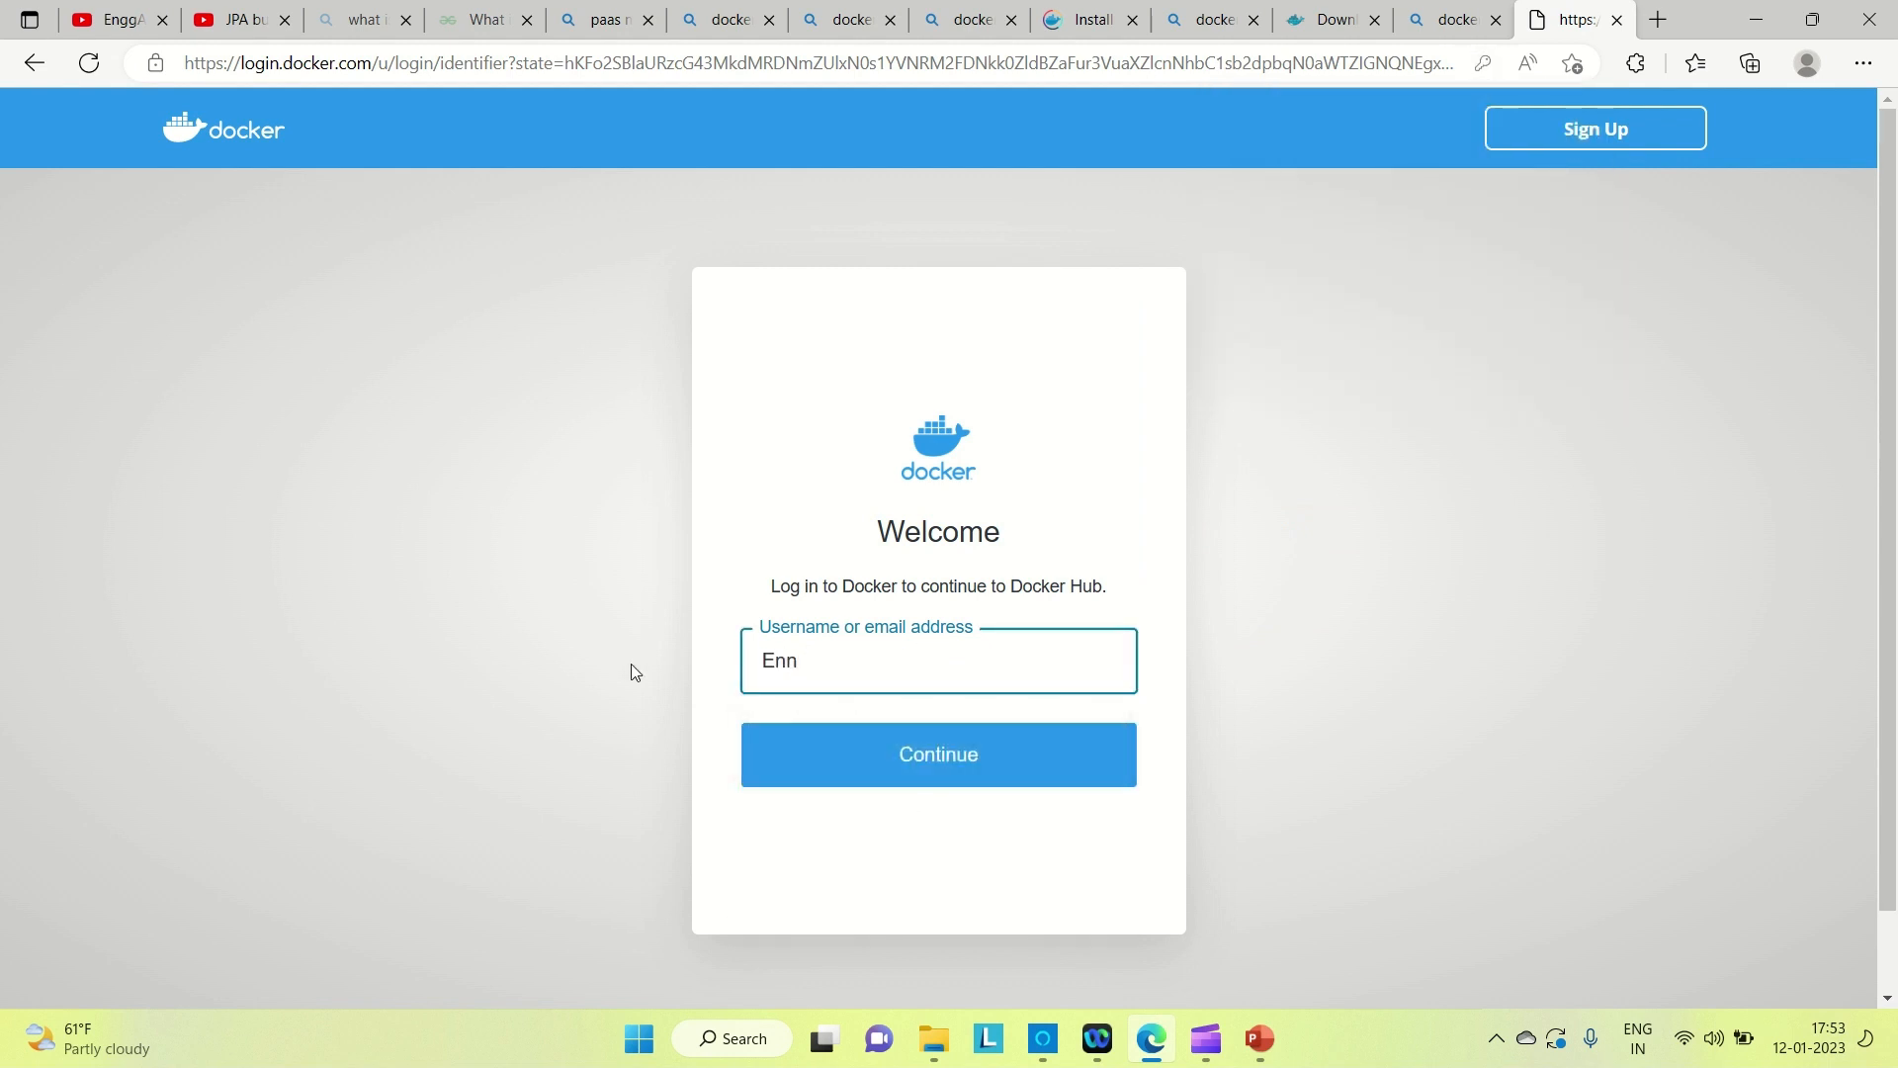
key("BackSpace")
type("ggA")
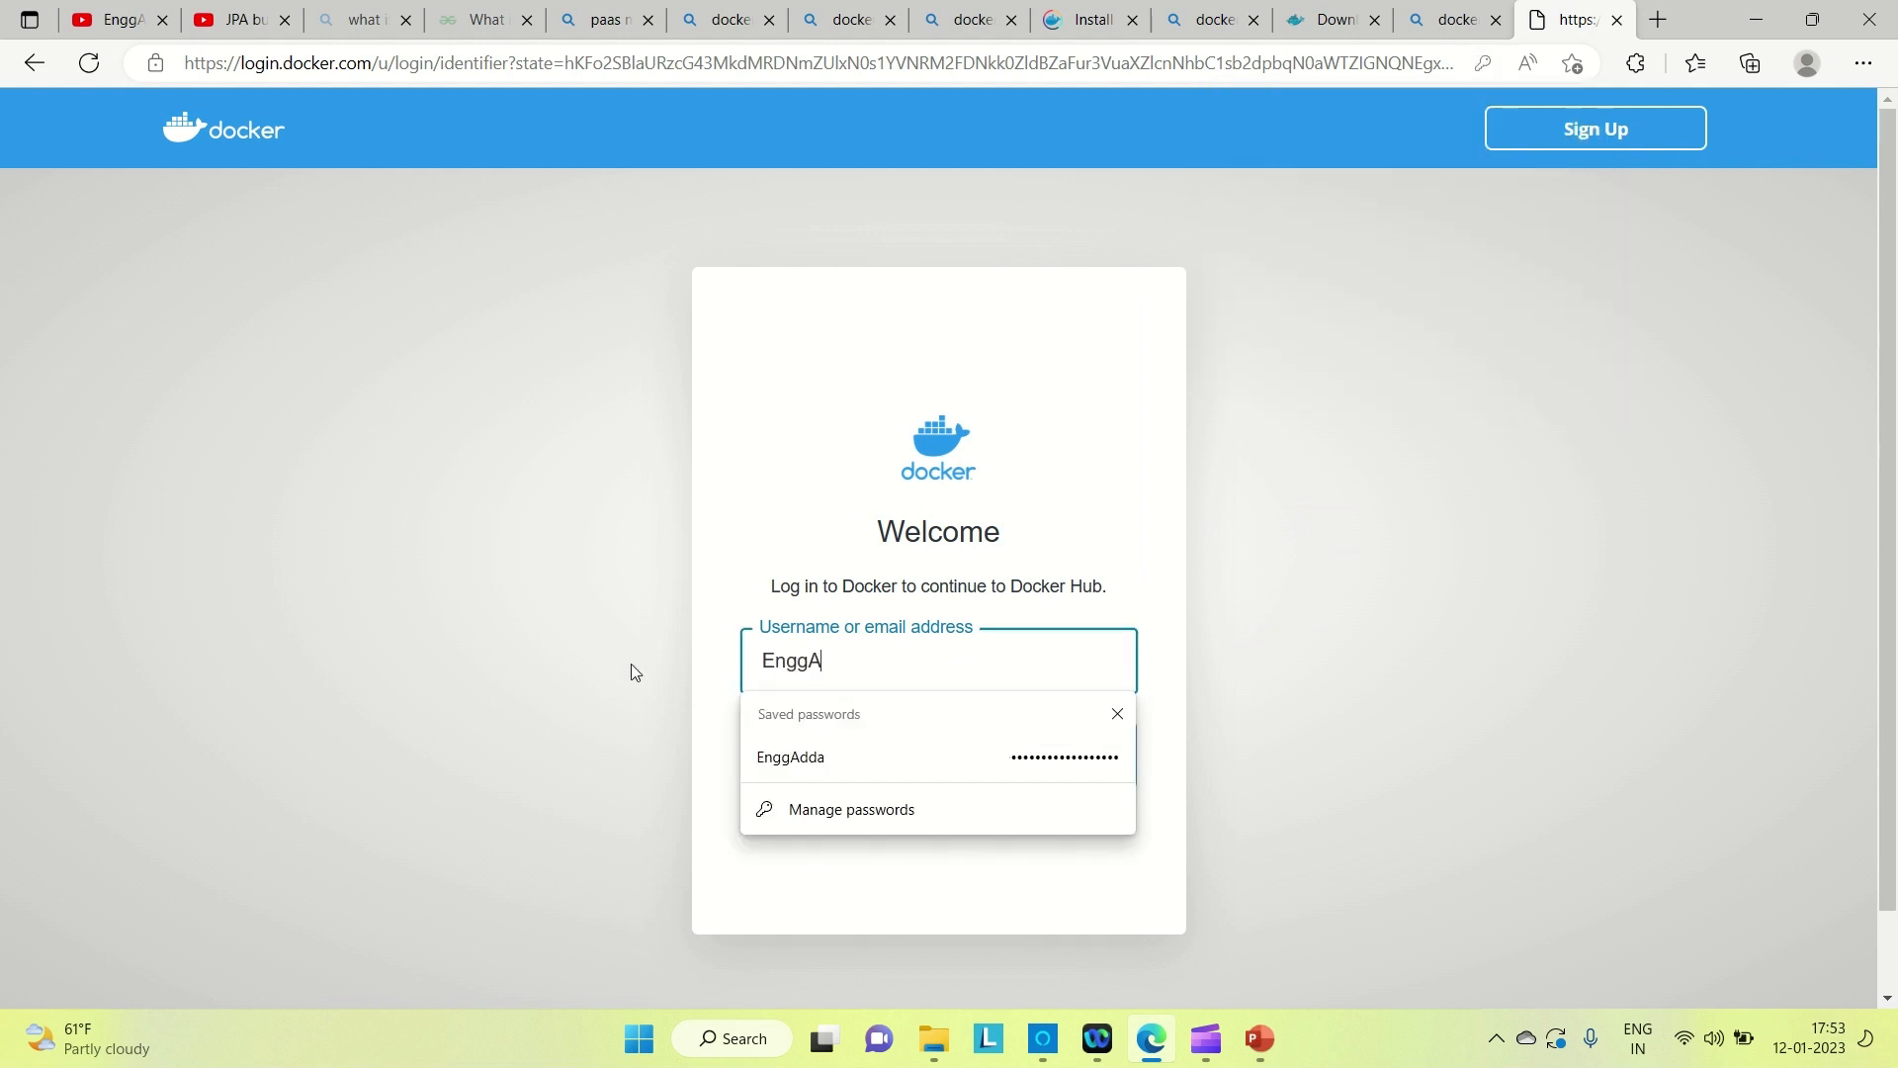
type("dda")
- Continue to the password step and sign in with the autofilled password
left_click(937, 756)
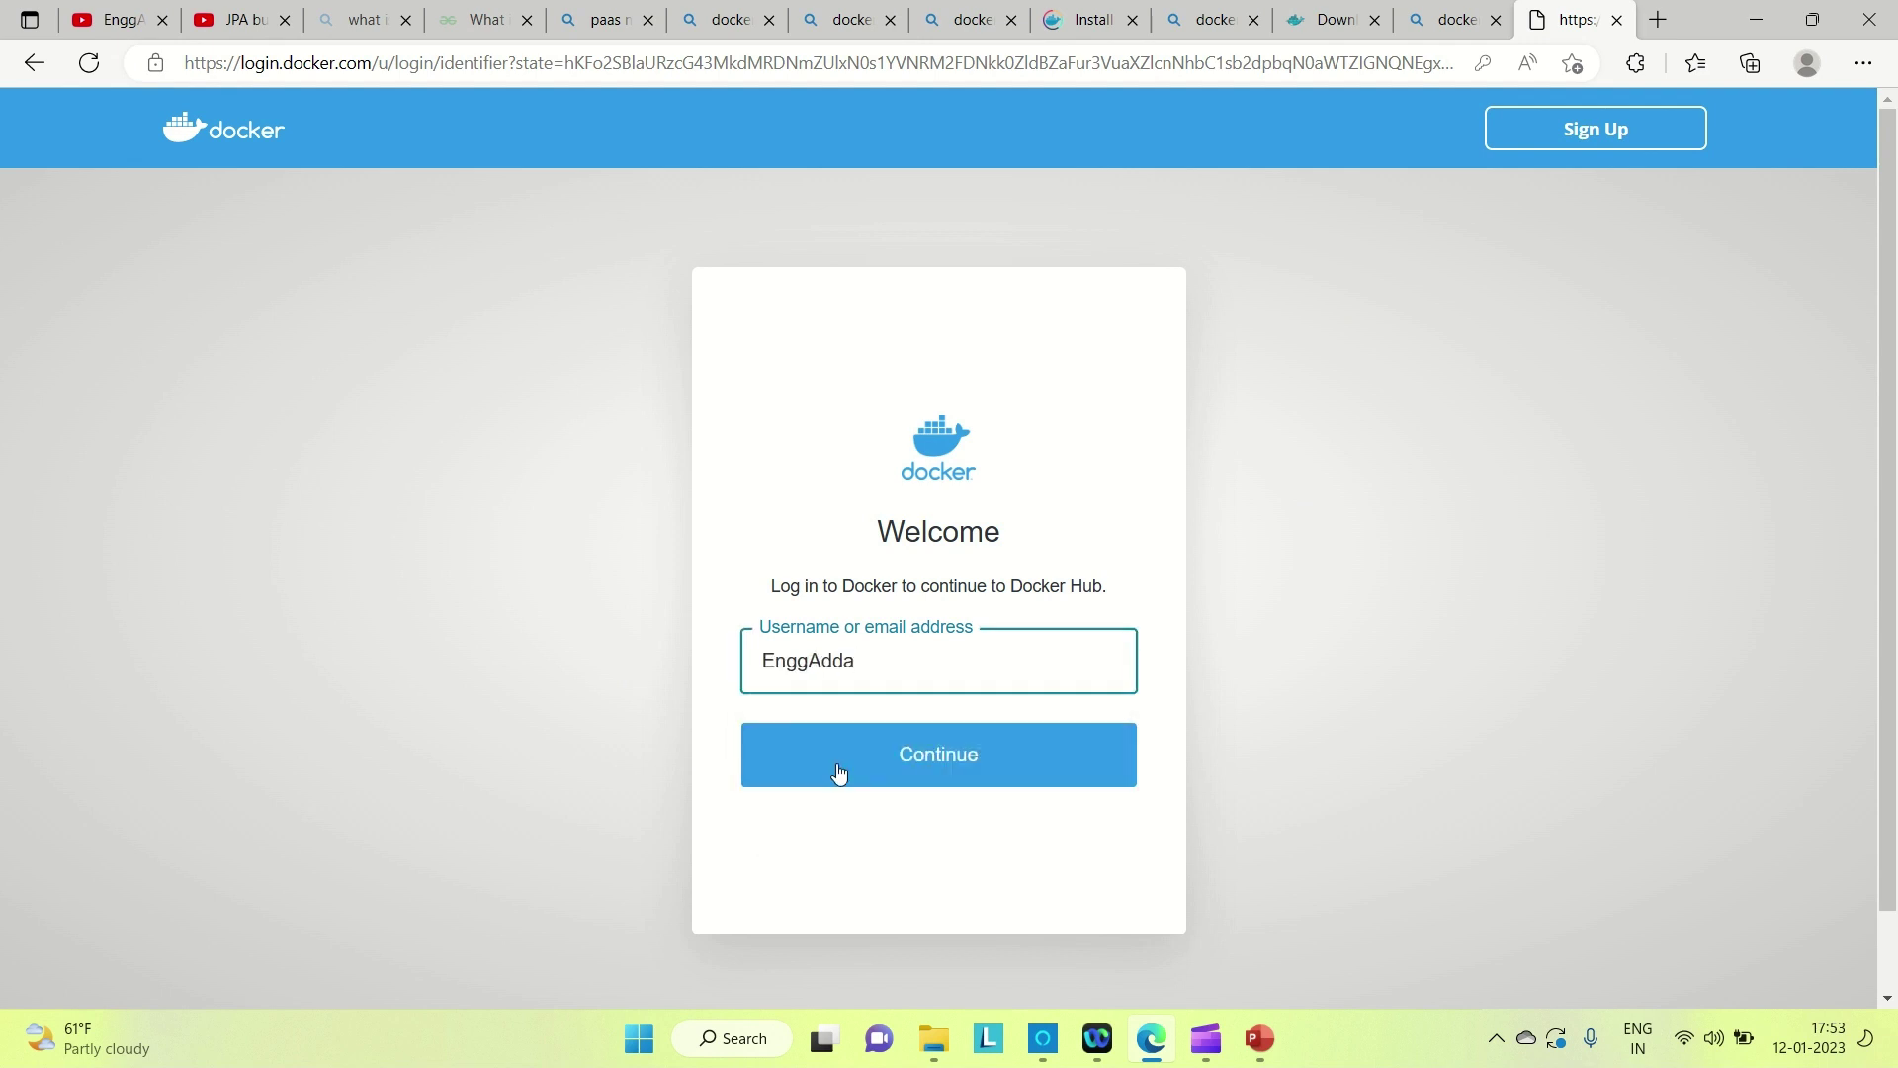
left_click(933, 771)
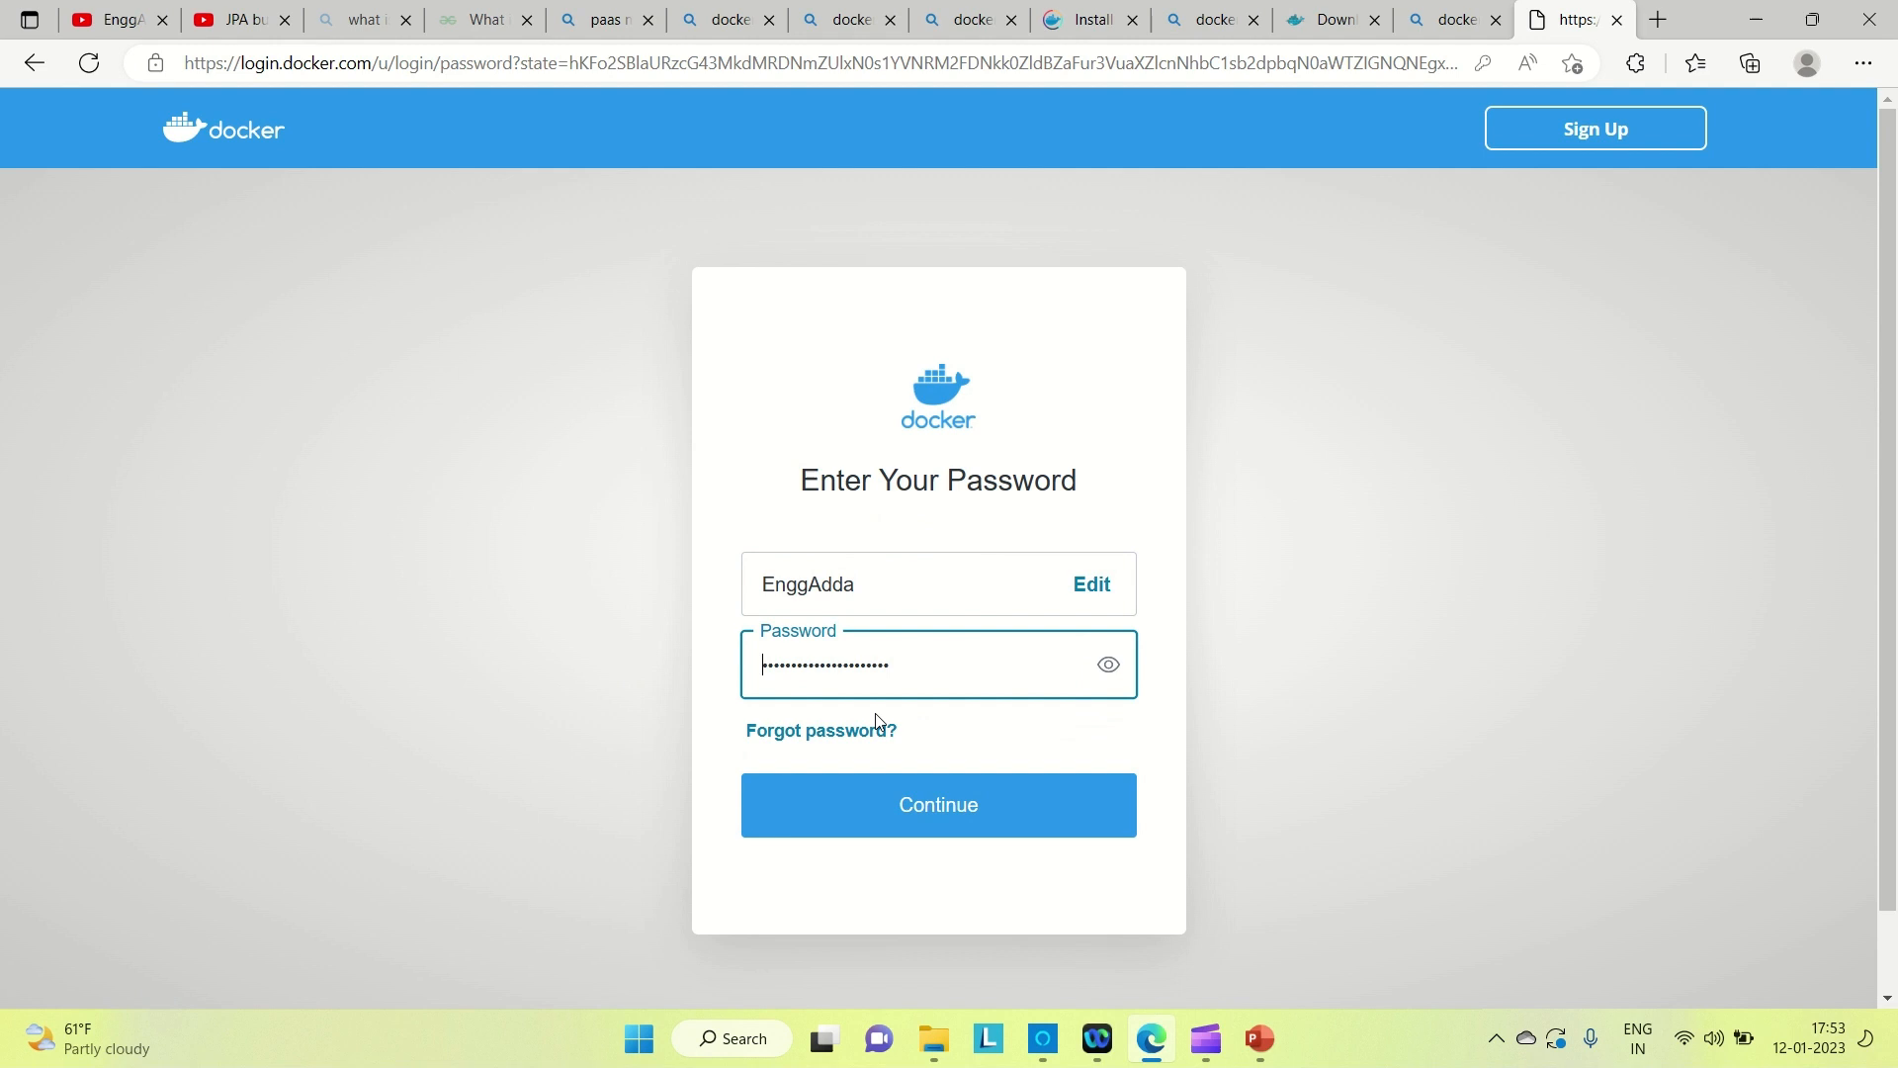
left_click(961, 804)
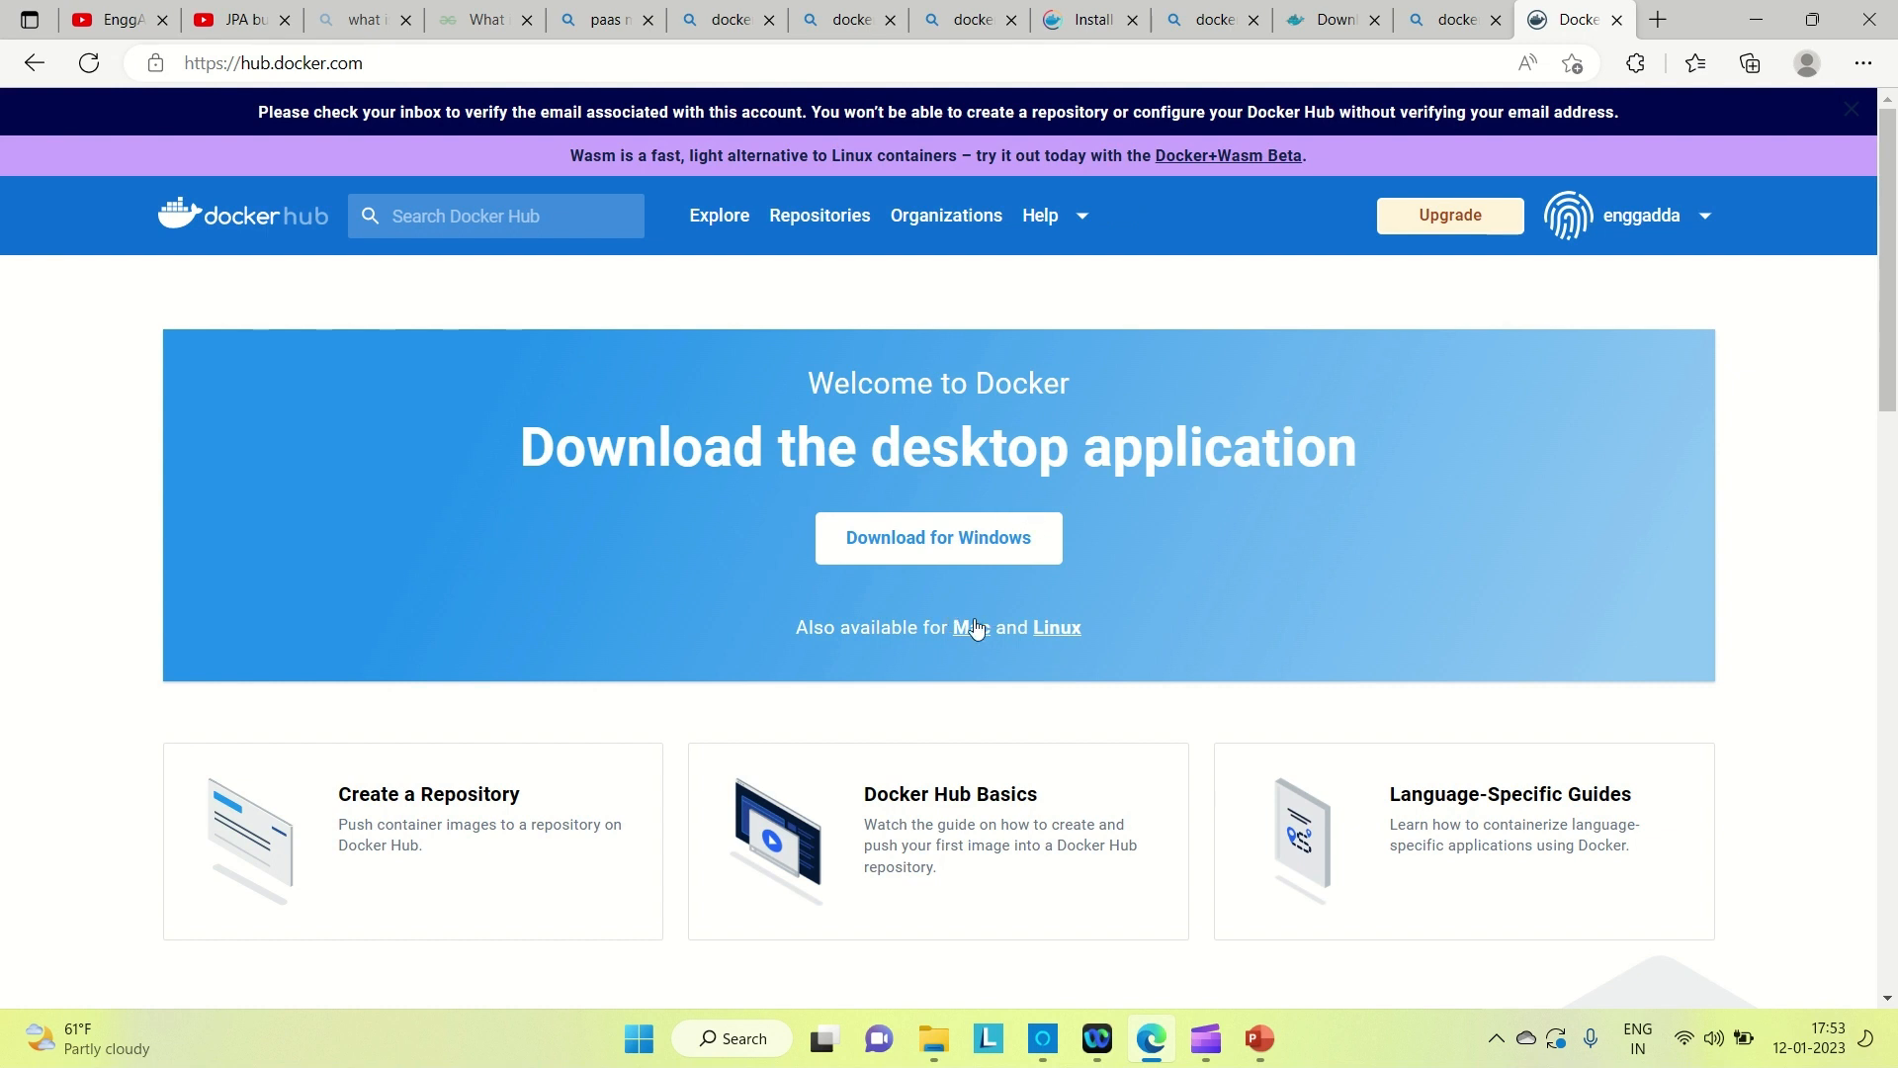
- Show the account's empty Repositories list from the top navigation
left_click(818, 216)
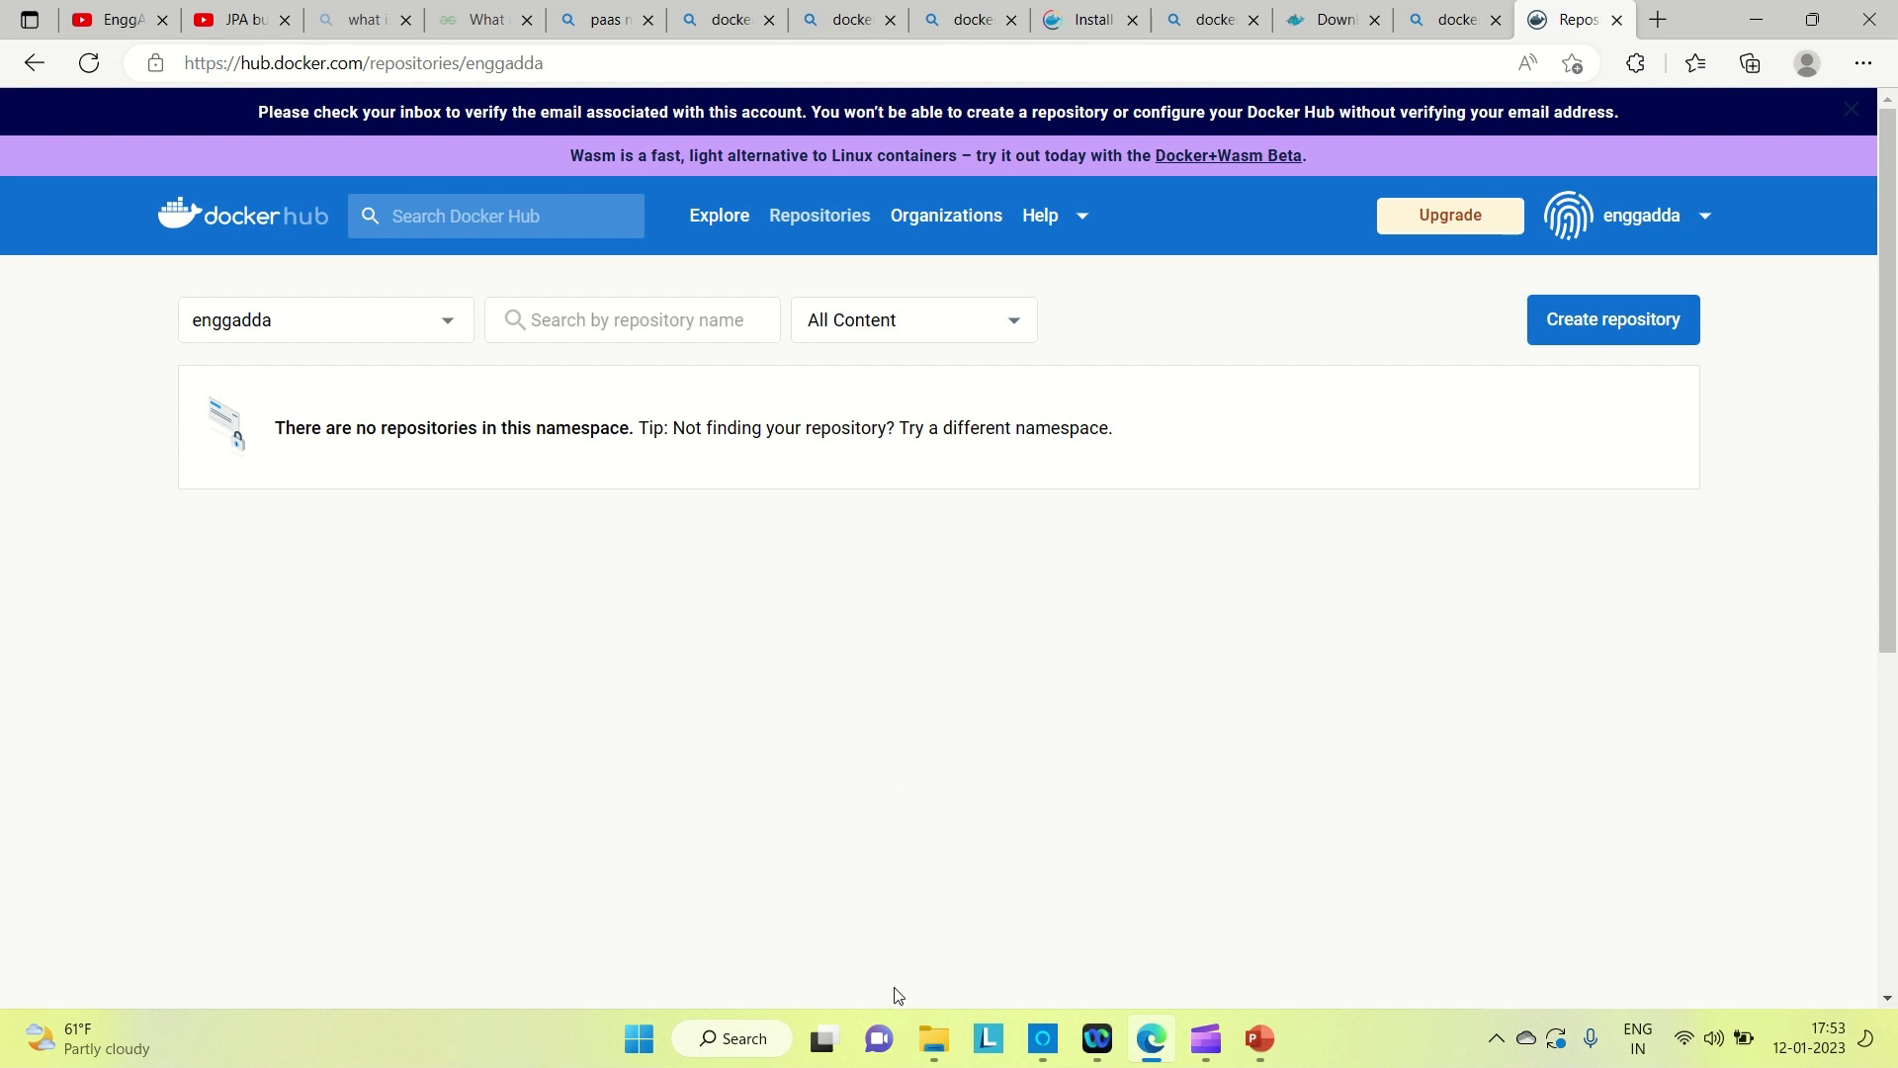
- Launch Docker Desktop from Windows Search
left_click(742, 1038)
type("doc")
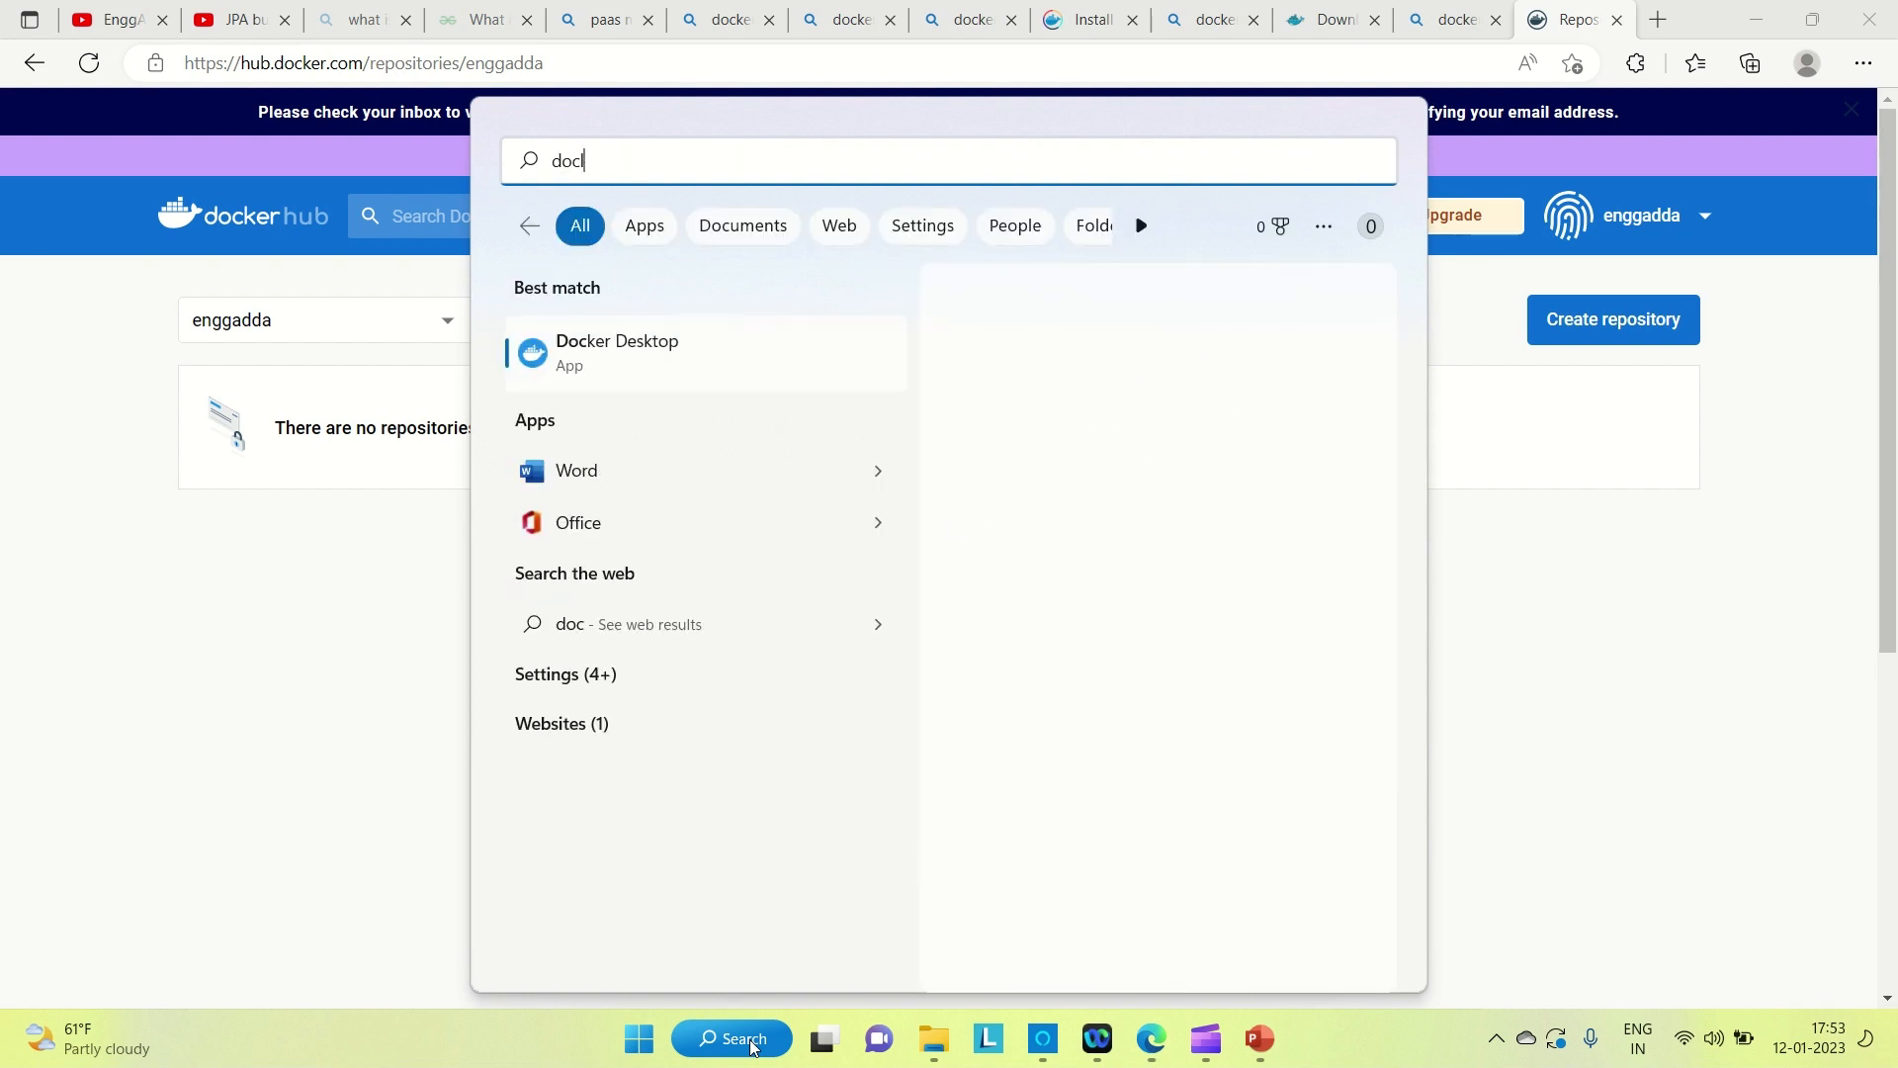
type("ker Desktop")
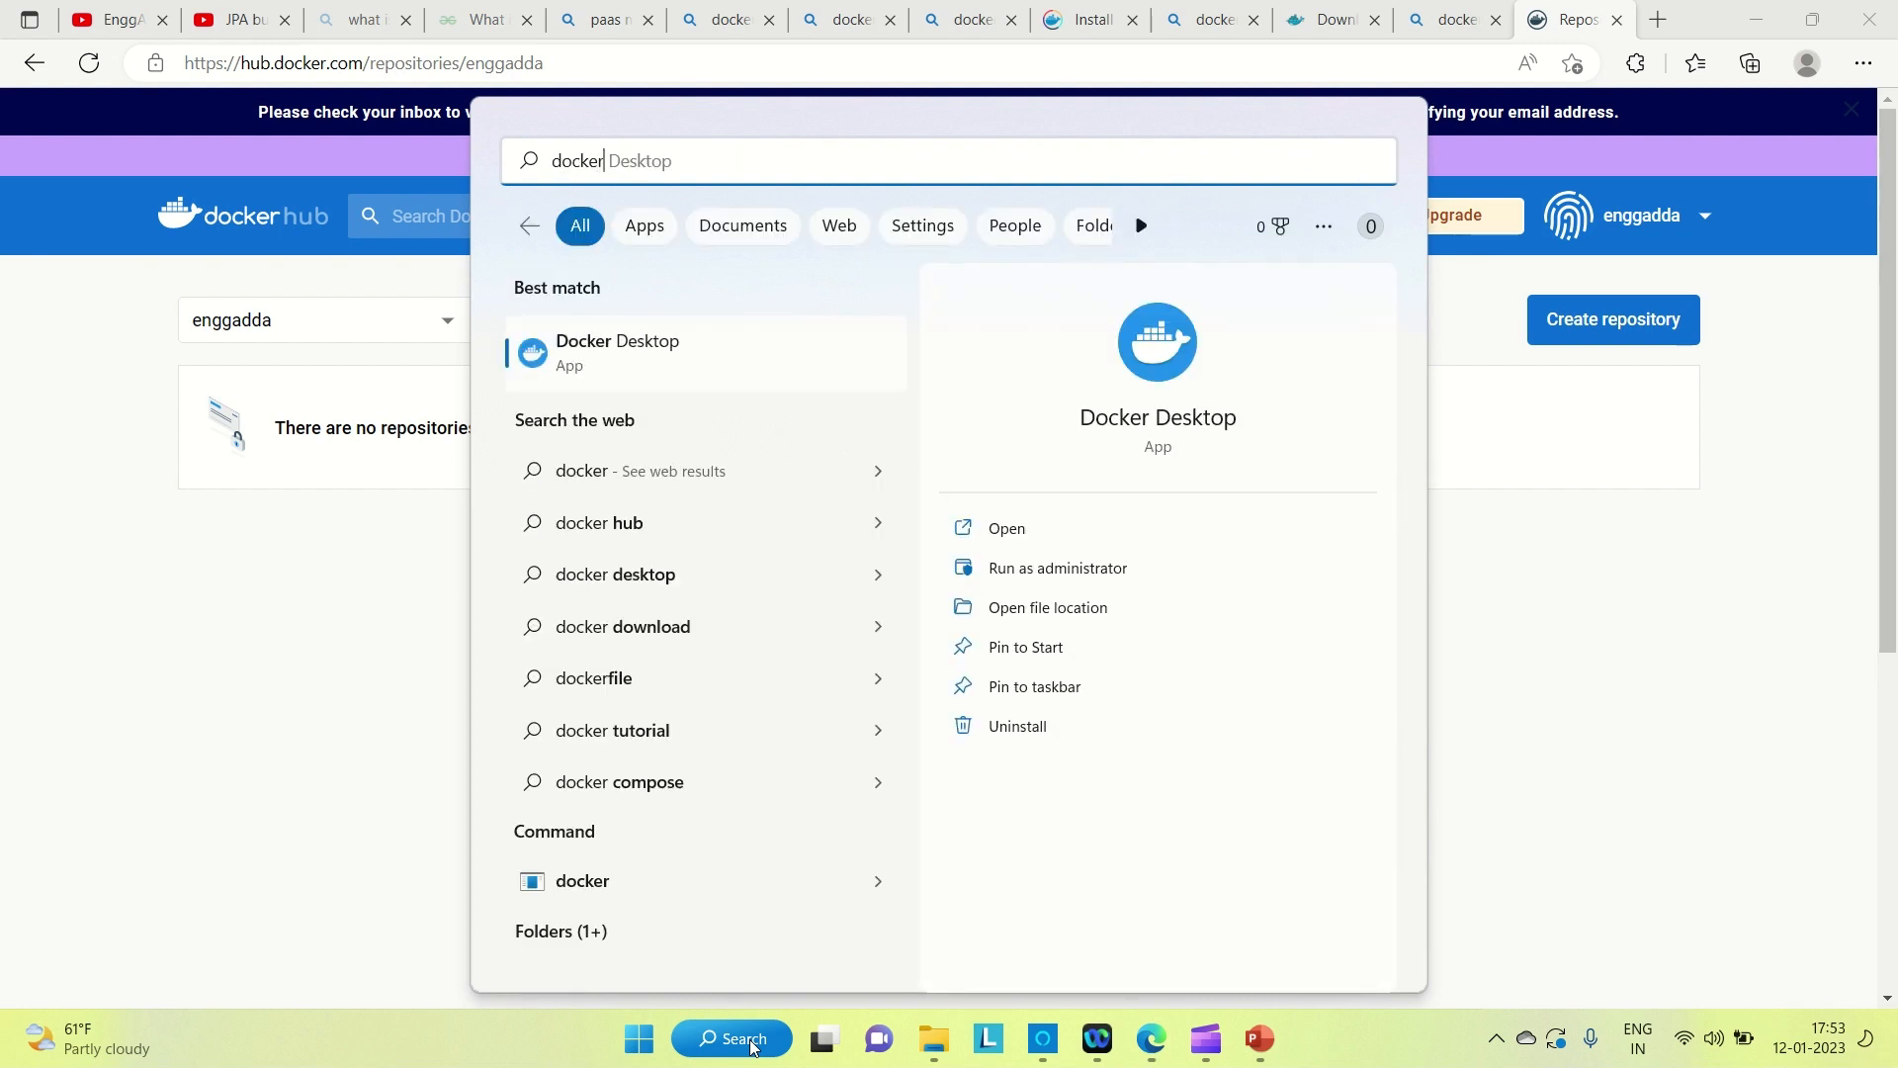
key("Return")
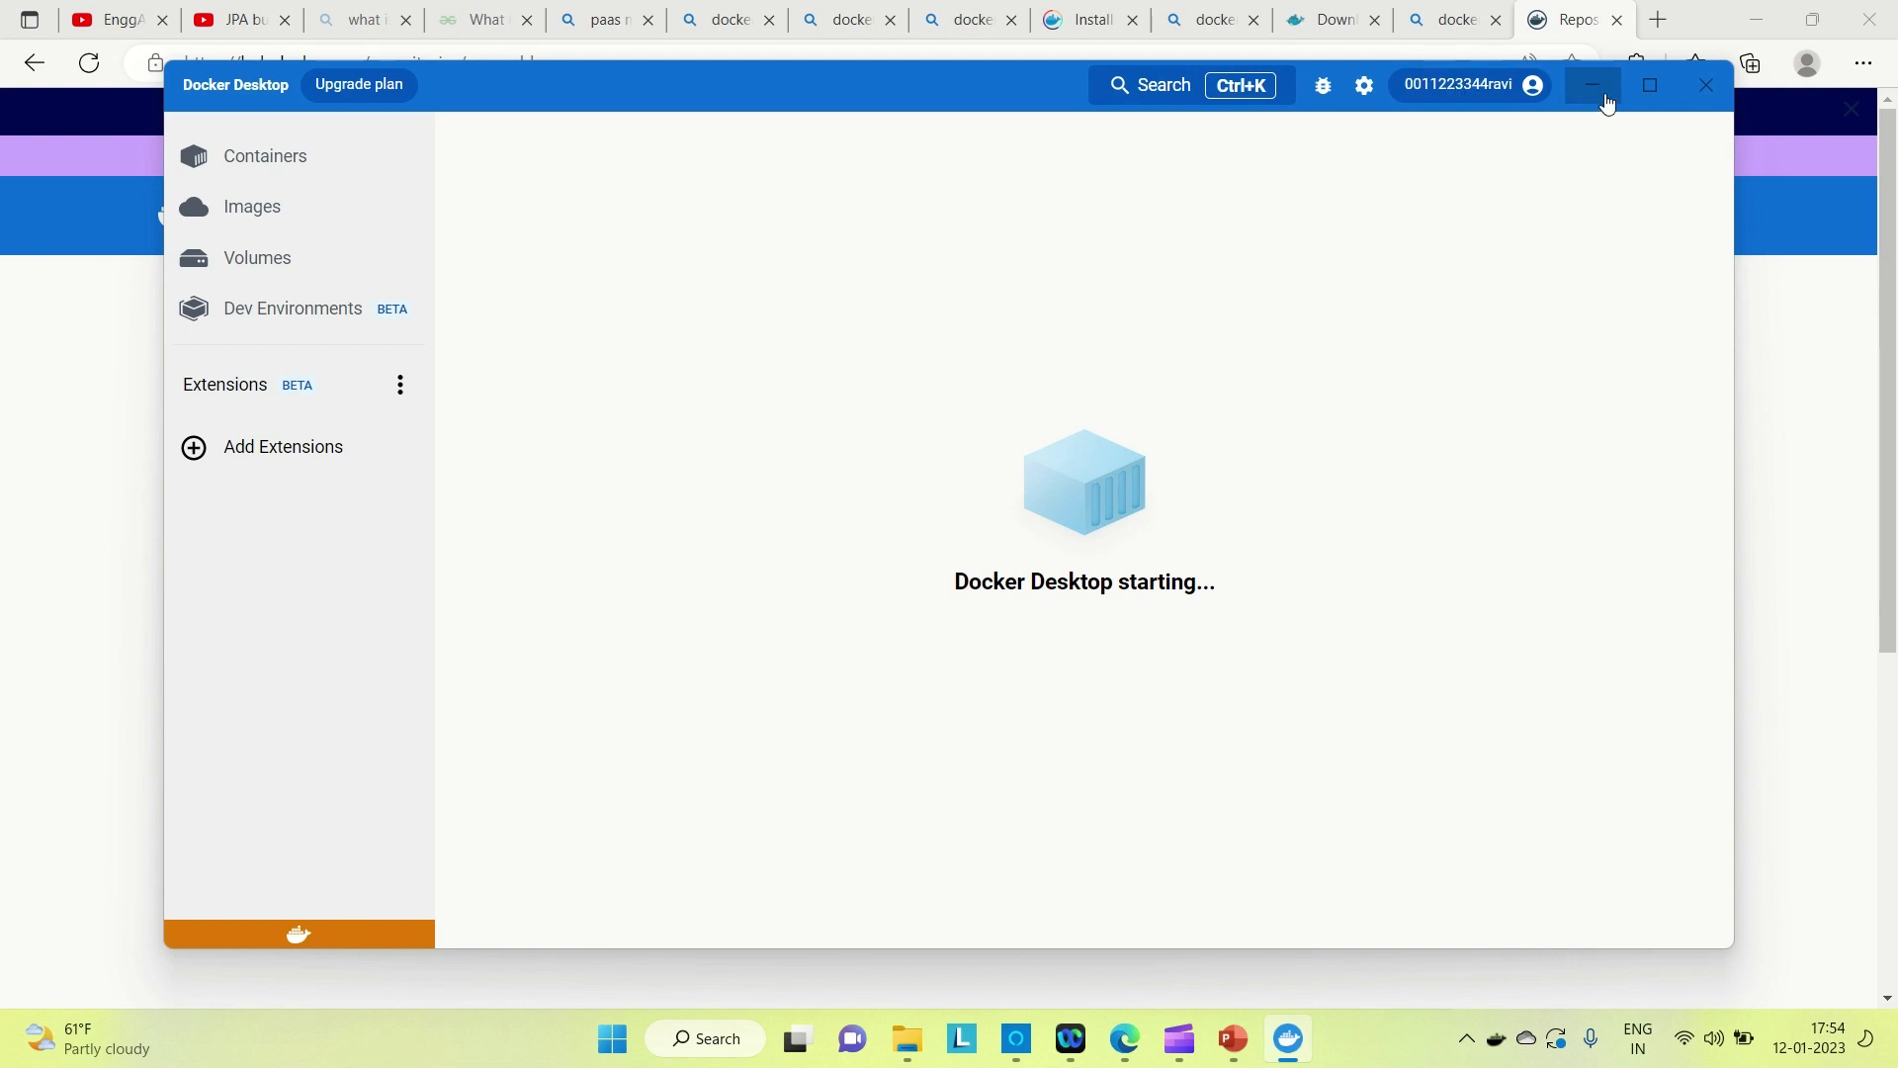
- Maximize Docker Desktop, view its 14 local images, then its 16 containers
left_click(1658, 85)
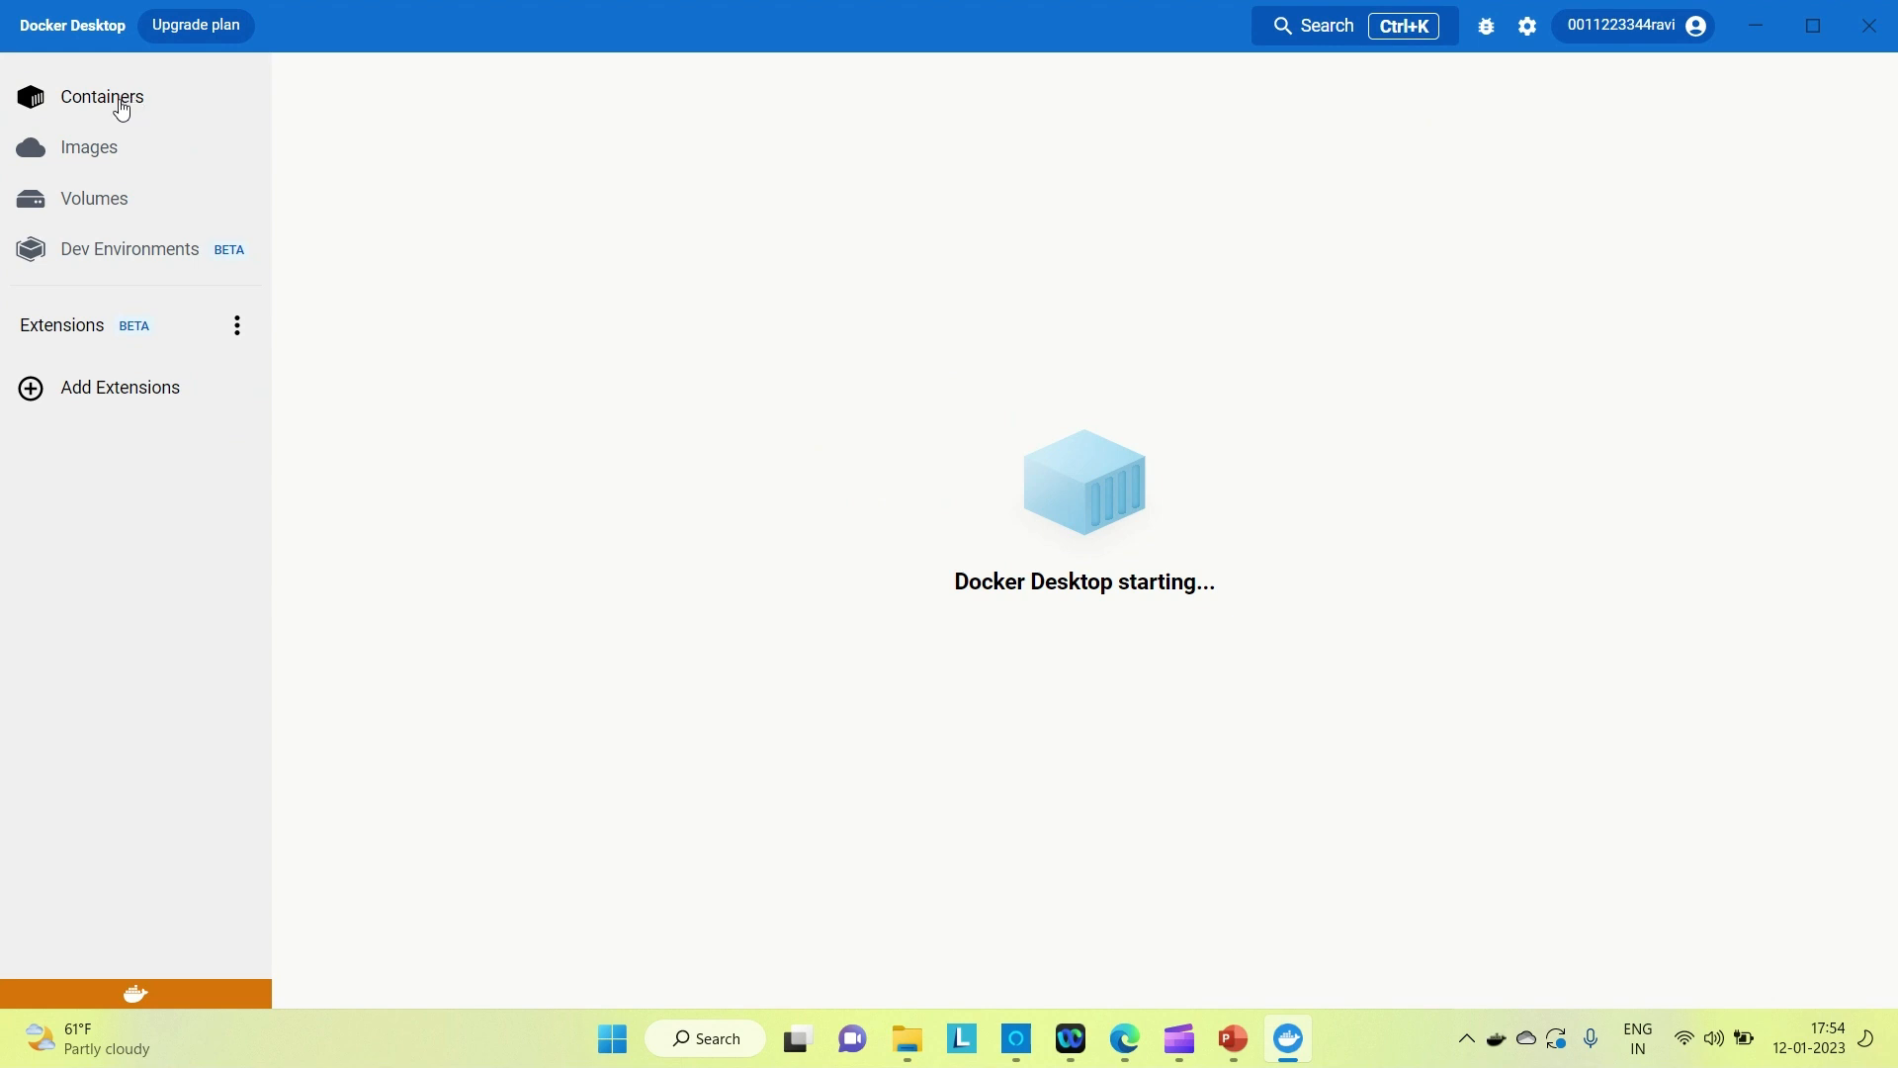
left_click(89, 147)
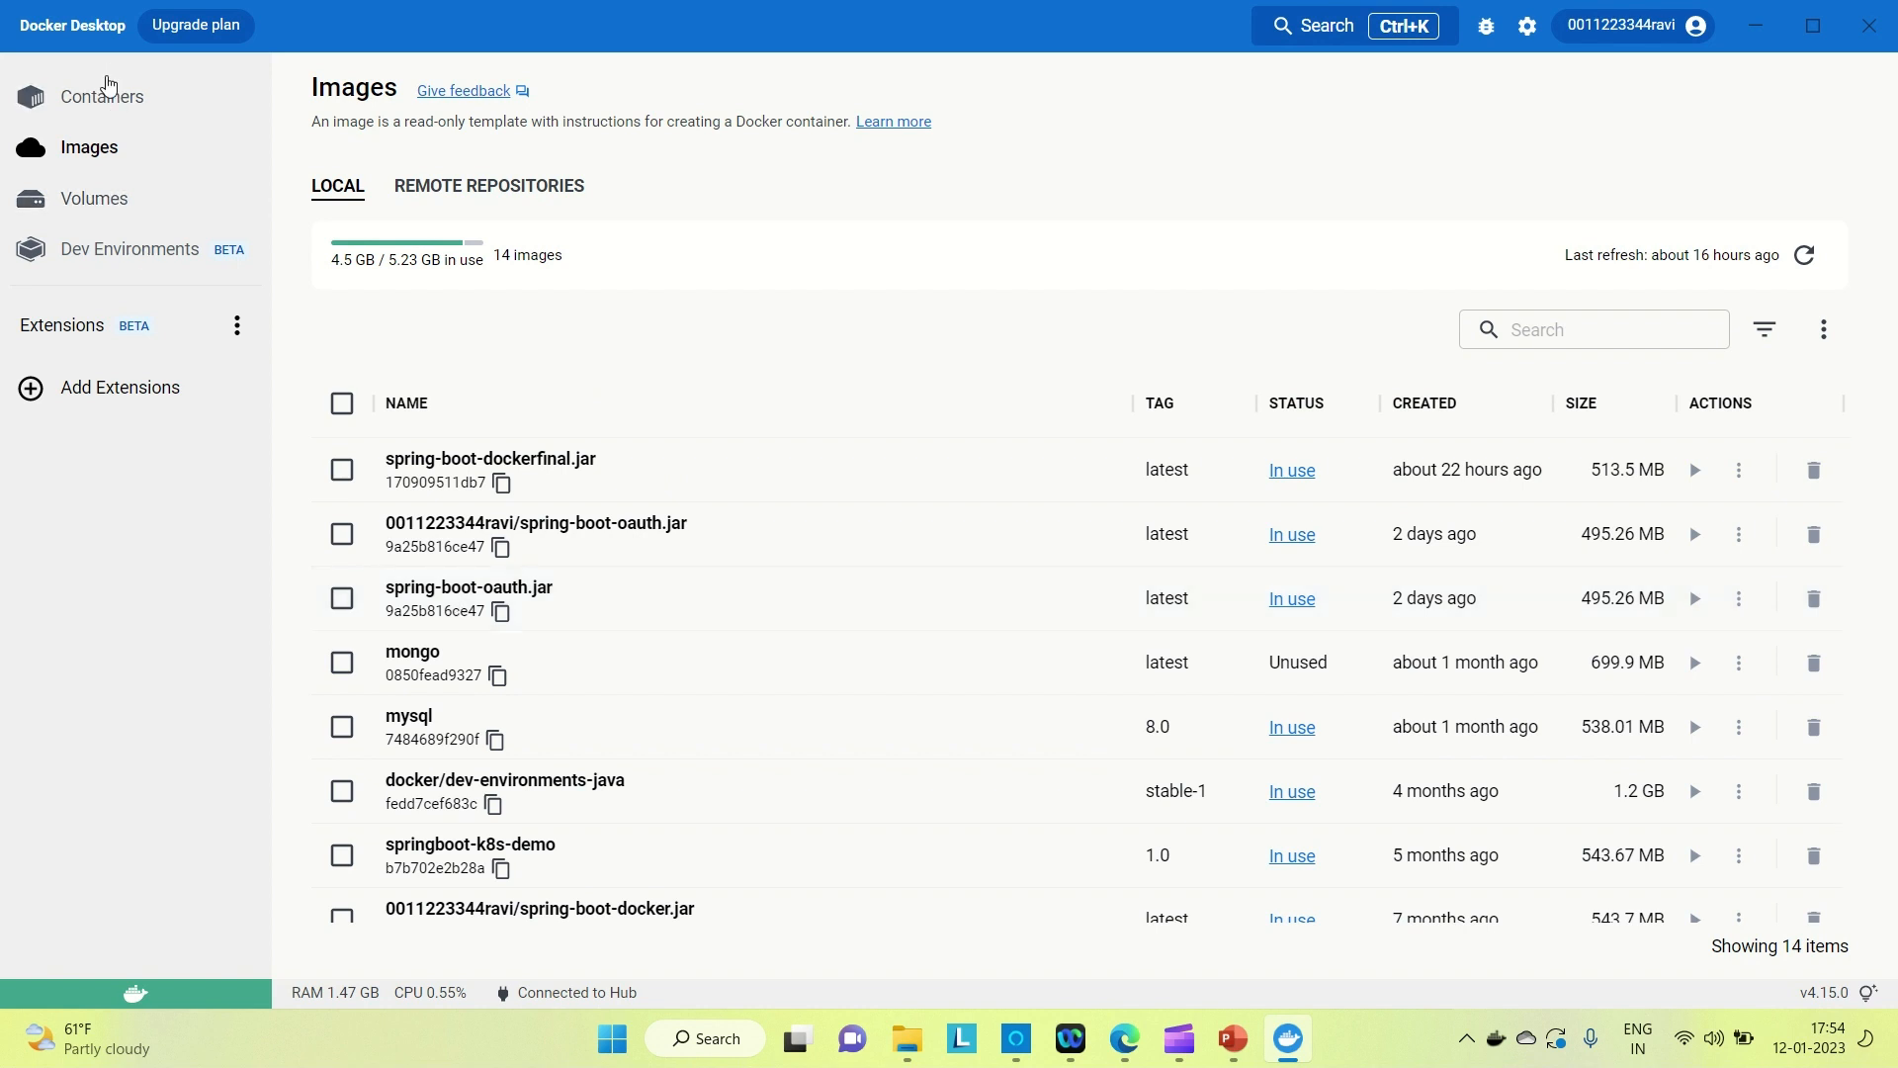
left_click(101, 97)
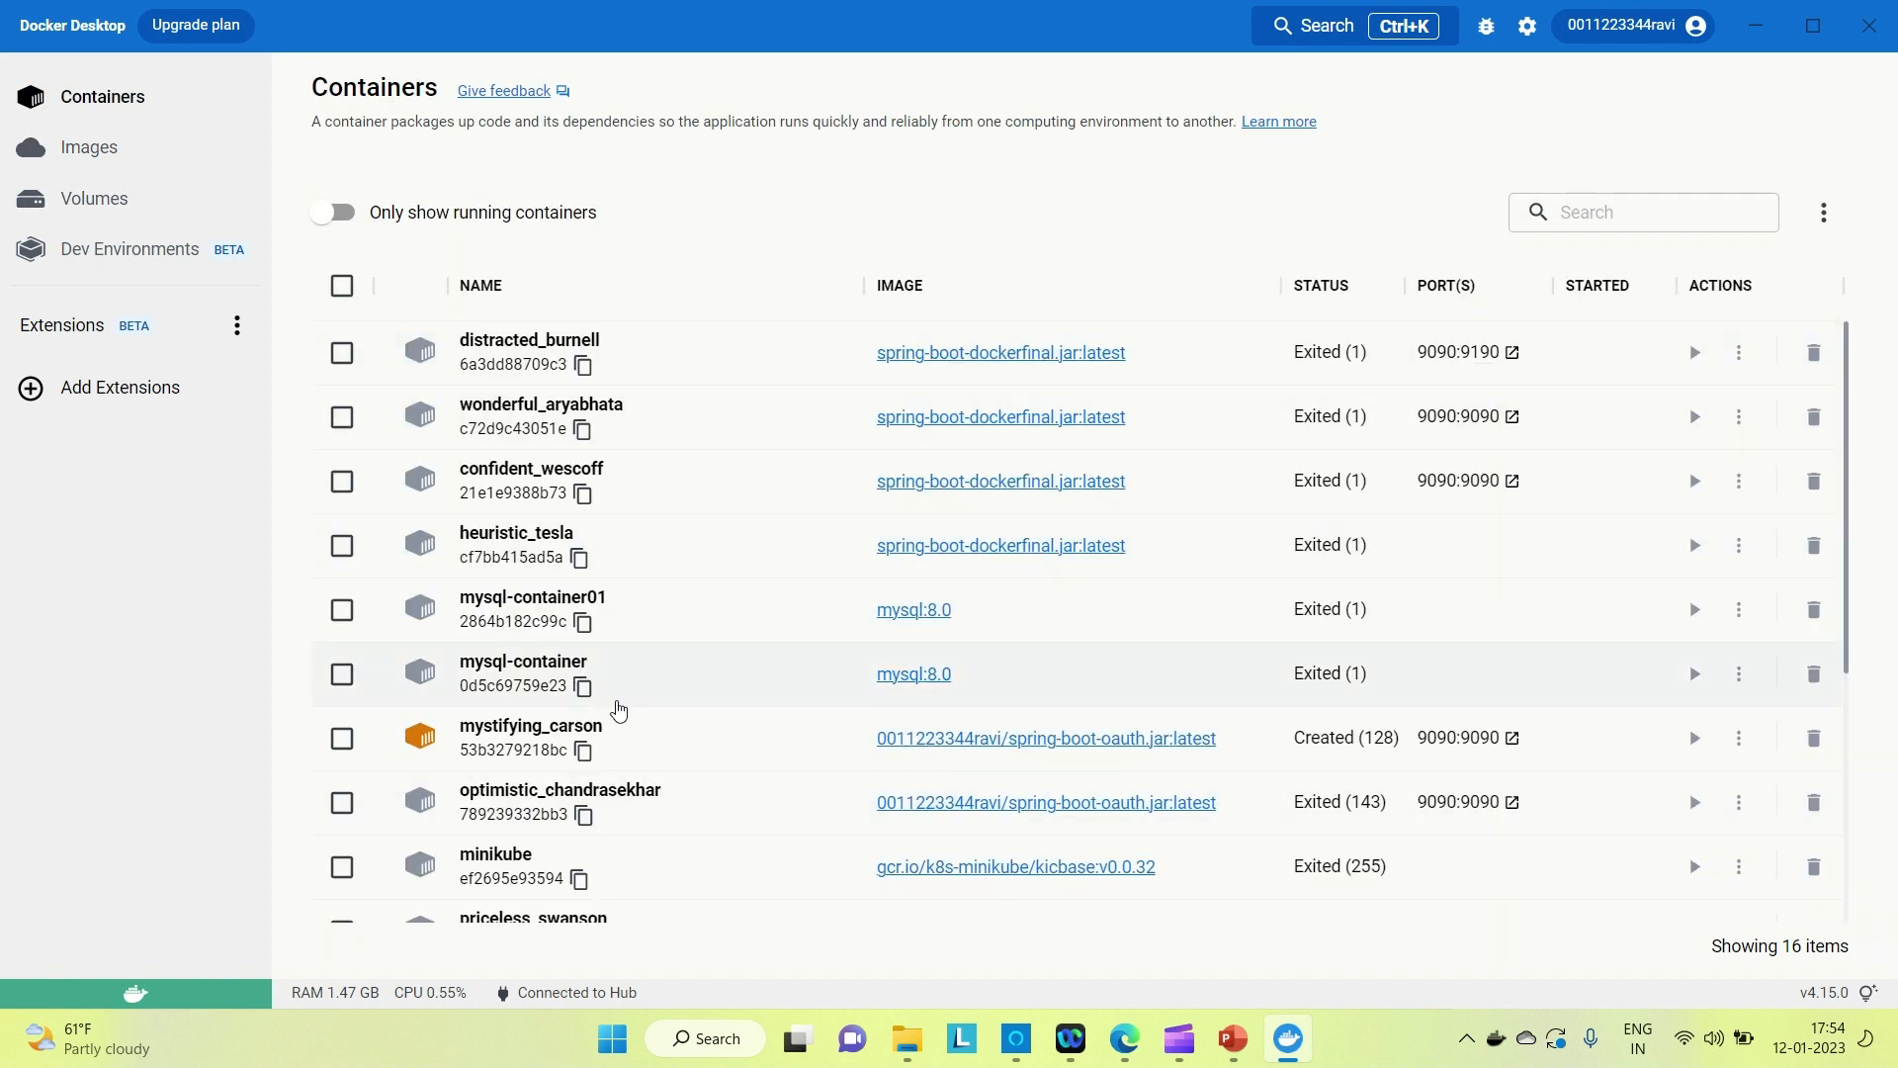
scroll(619, 709, "down", 3)
scroll(619, 711, "up", 1)
scroll(617, 710, "up", 3)
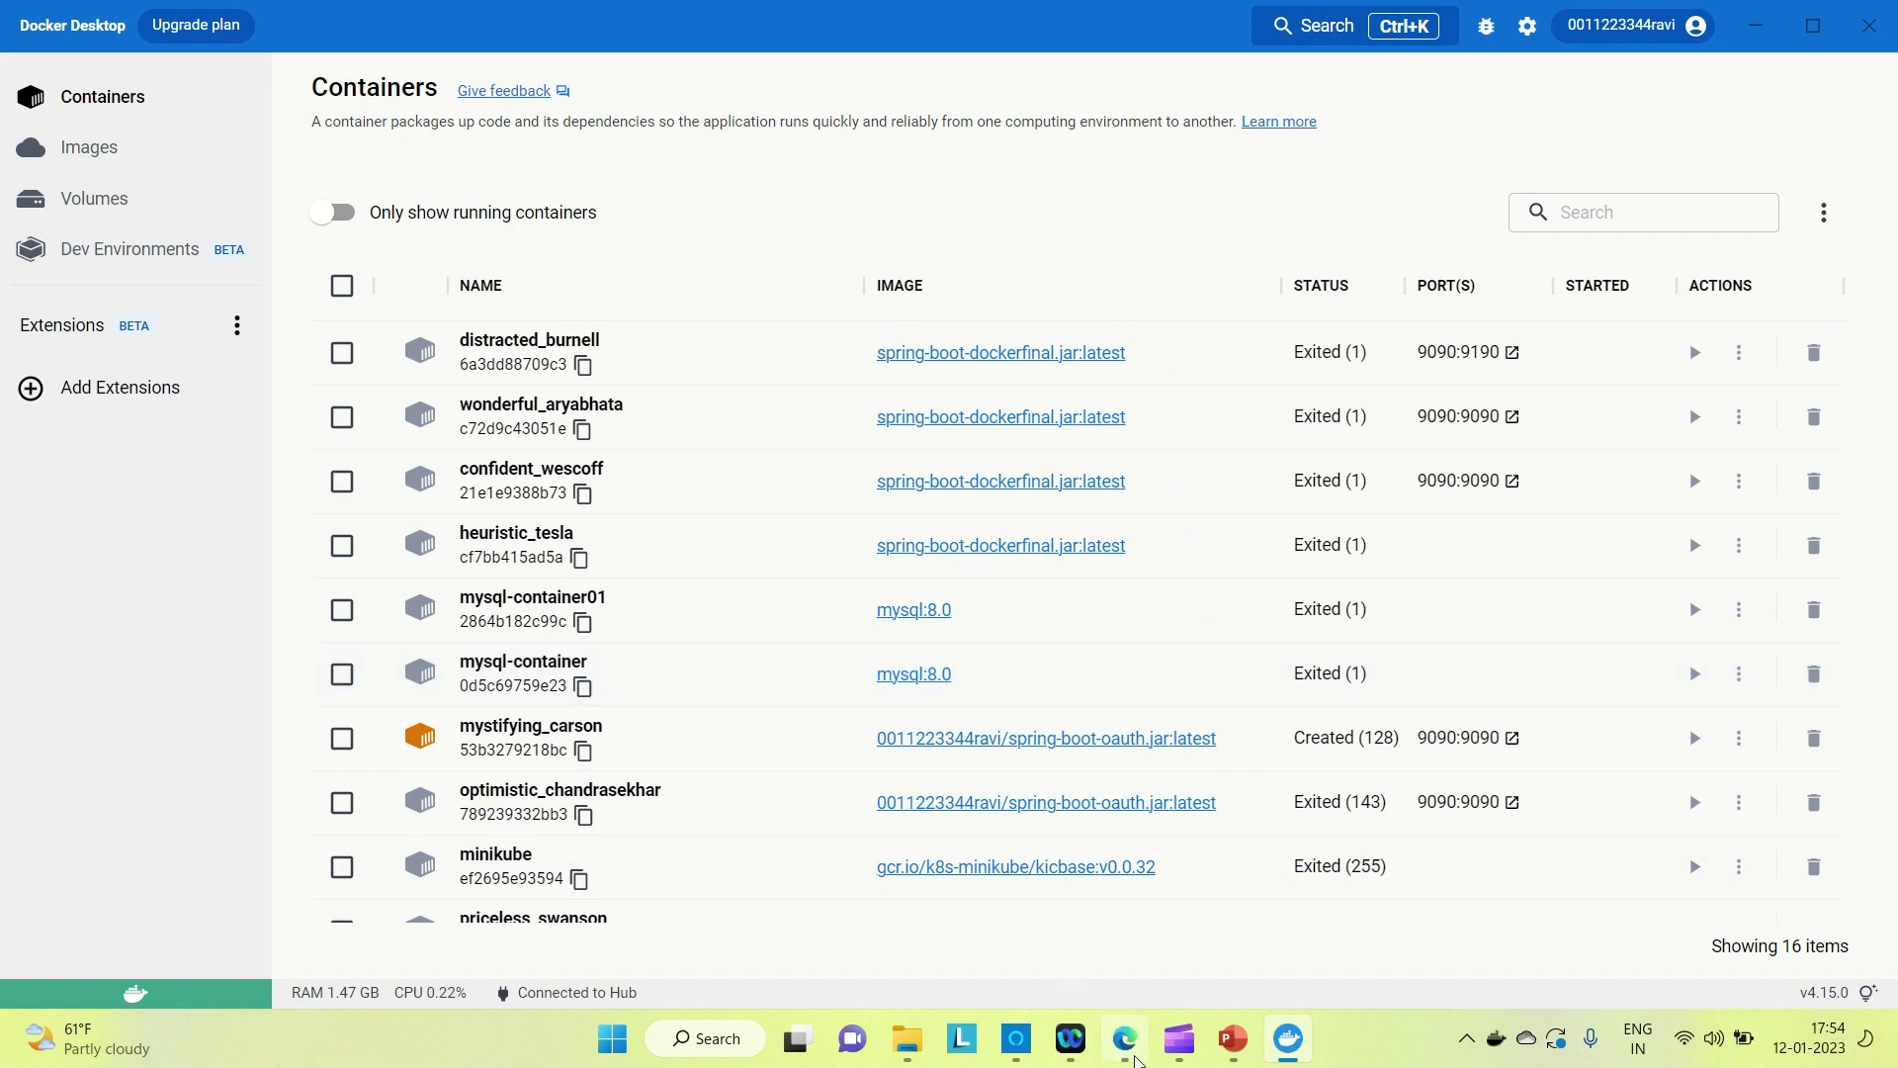
- Bring the Edge window with the Docker Hub repositories page back in front
left_click(1124, 1038)
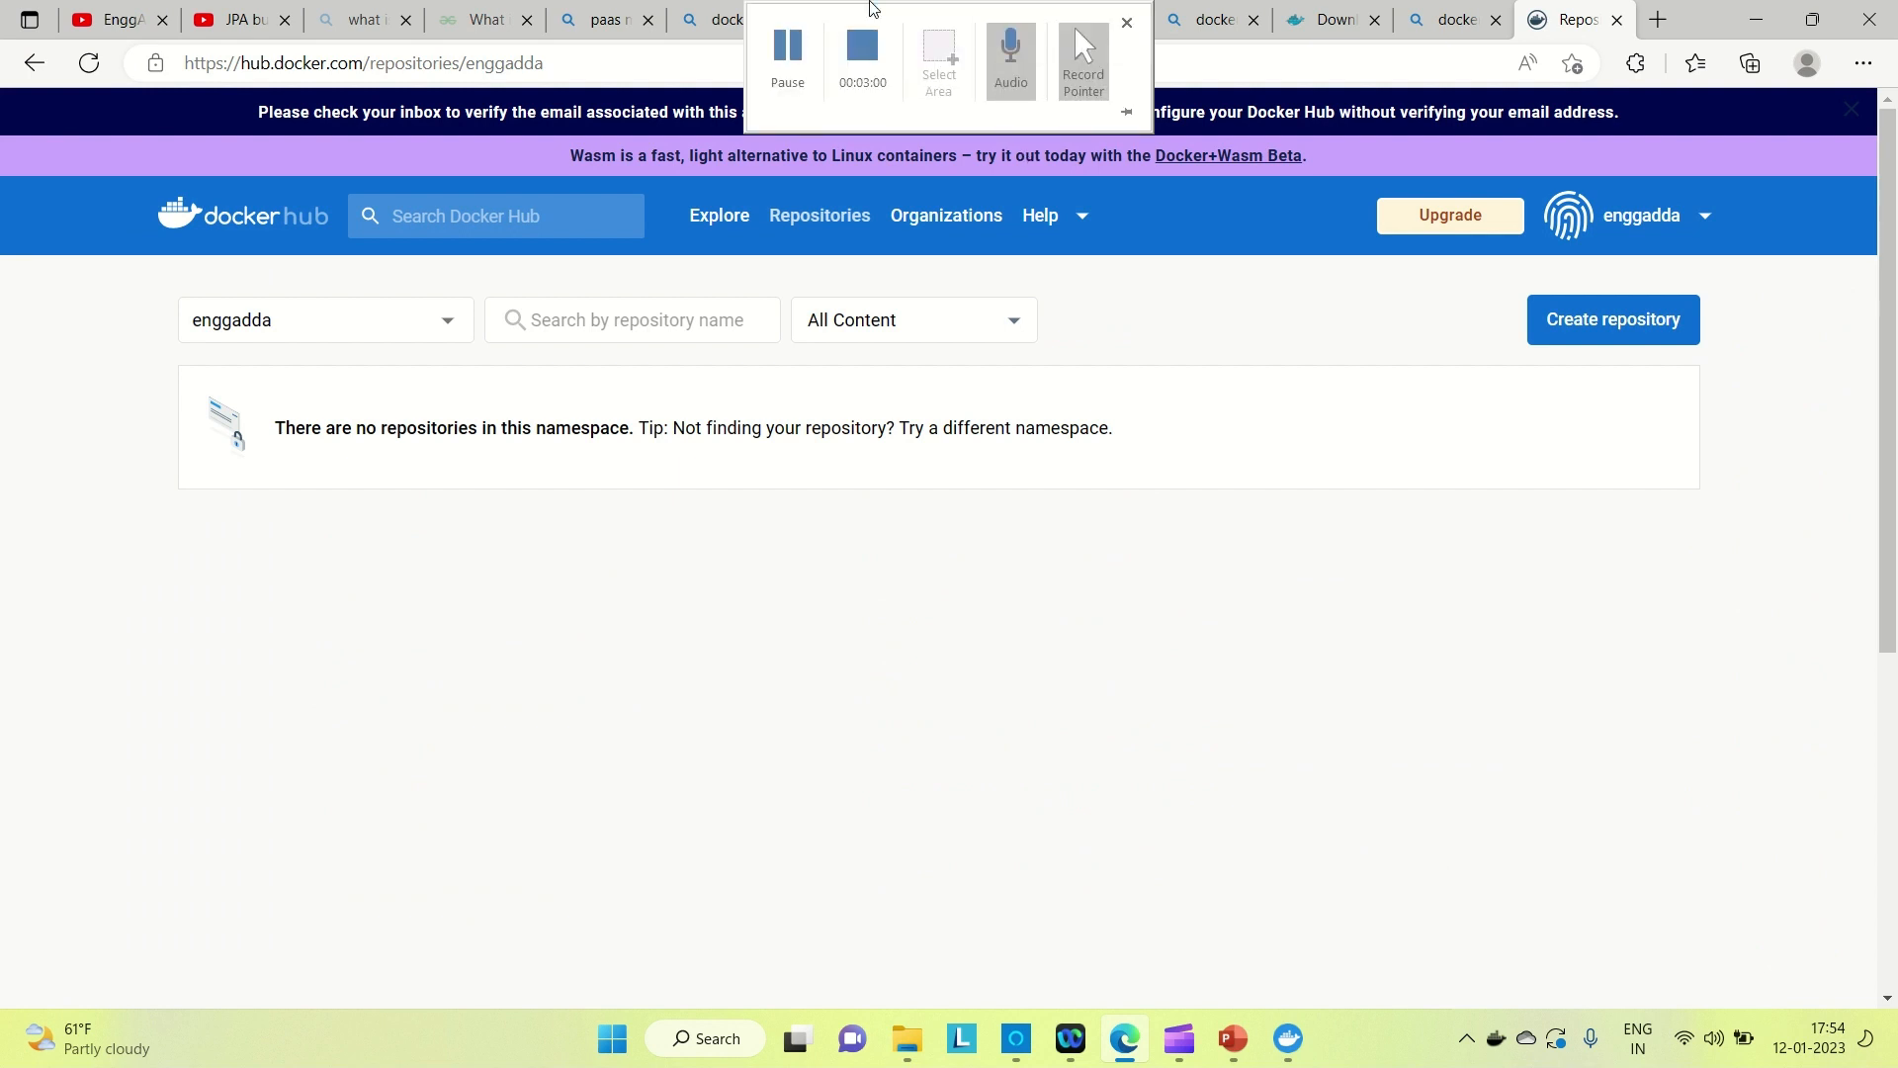